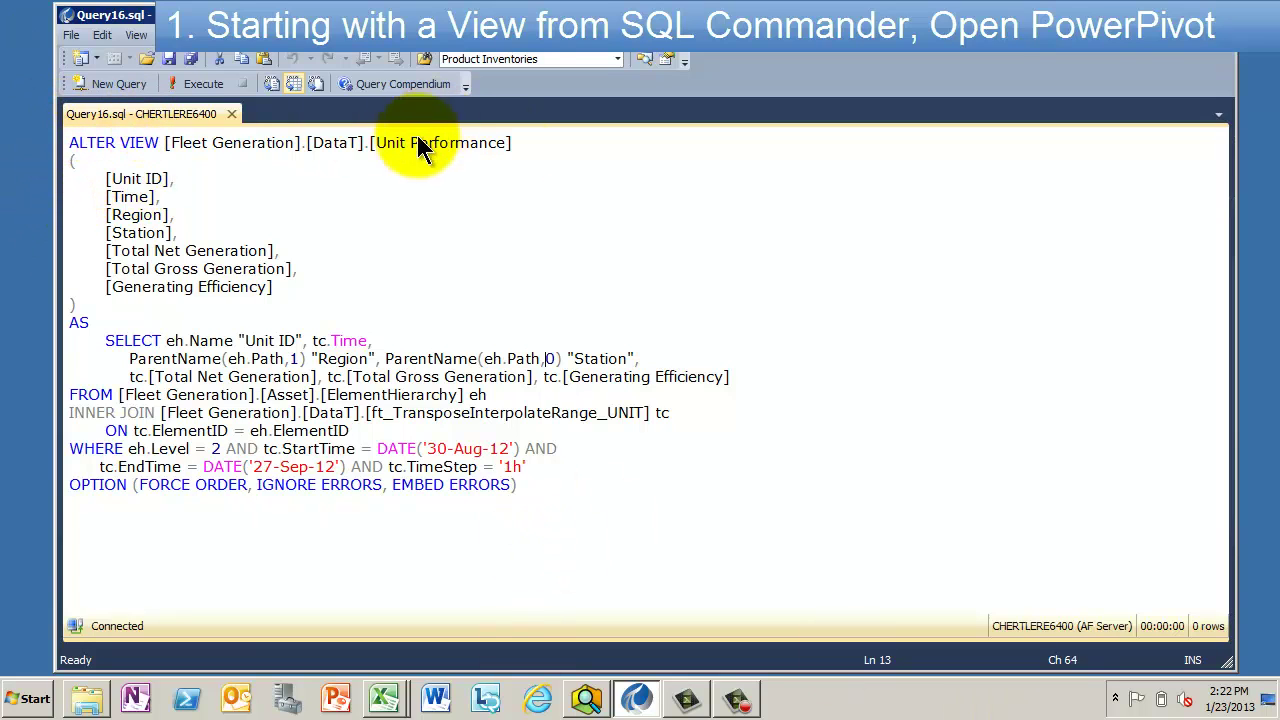
Close the SQL Commander query window and open the PowerPivot window from Excel's PowerPivot tab.
{"action": "left_click", "coordinate": [1180, 12]}
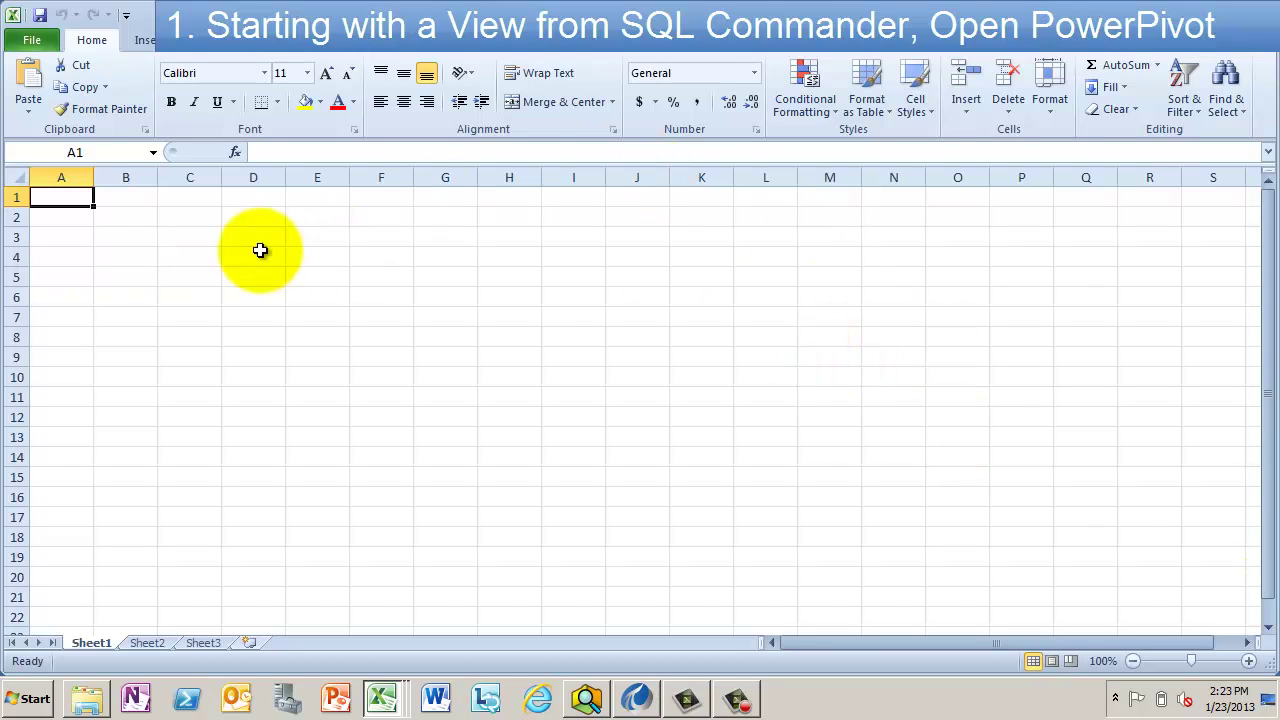
{"action": "left_click", "coordinate": [500, 40]}
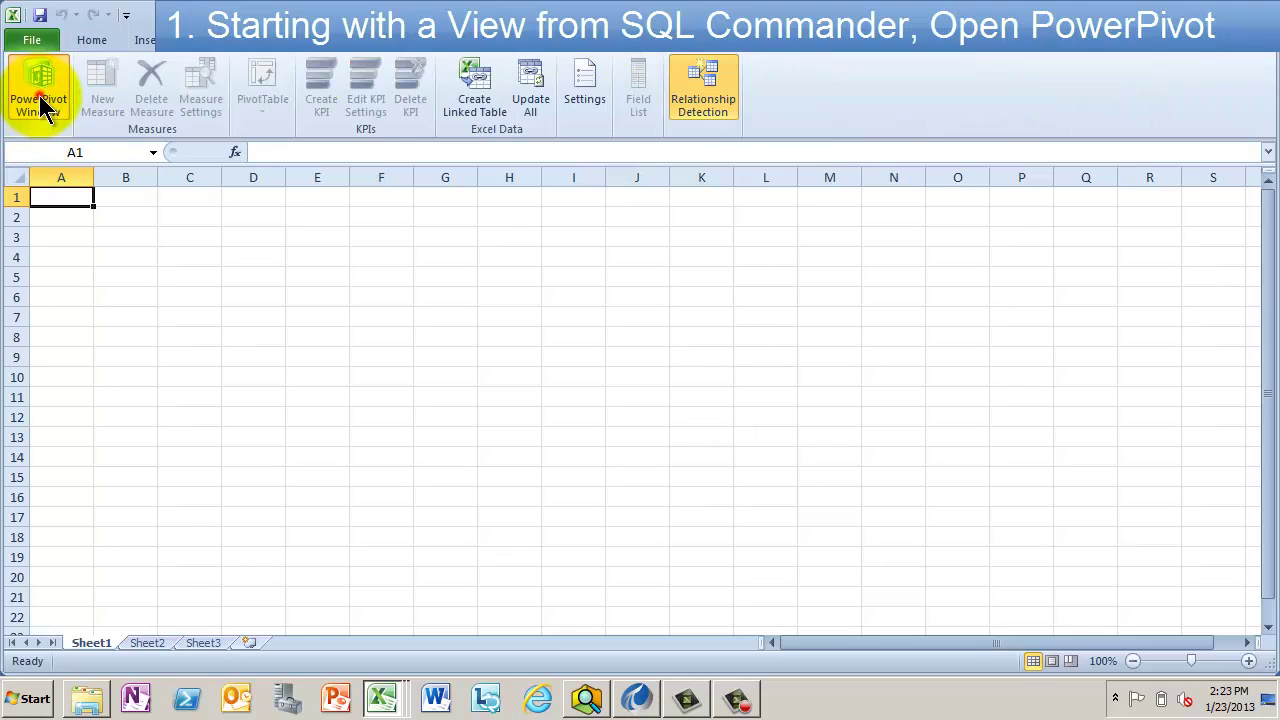
{"action": "left_click", "coordinate": [37, 100]}
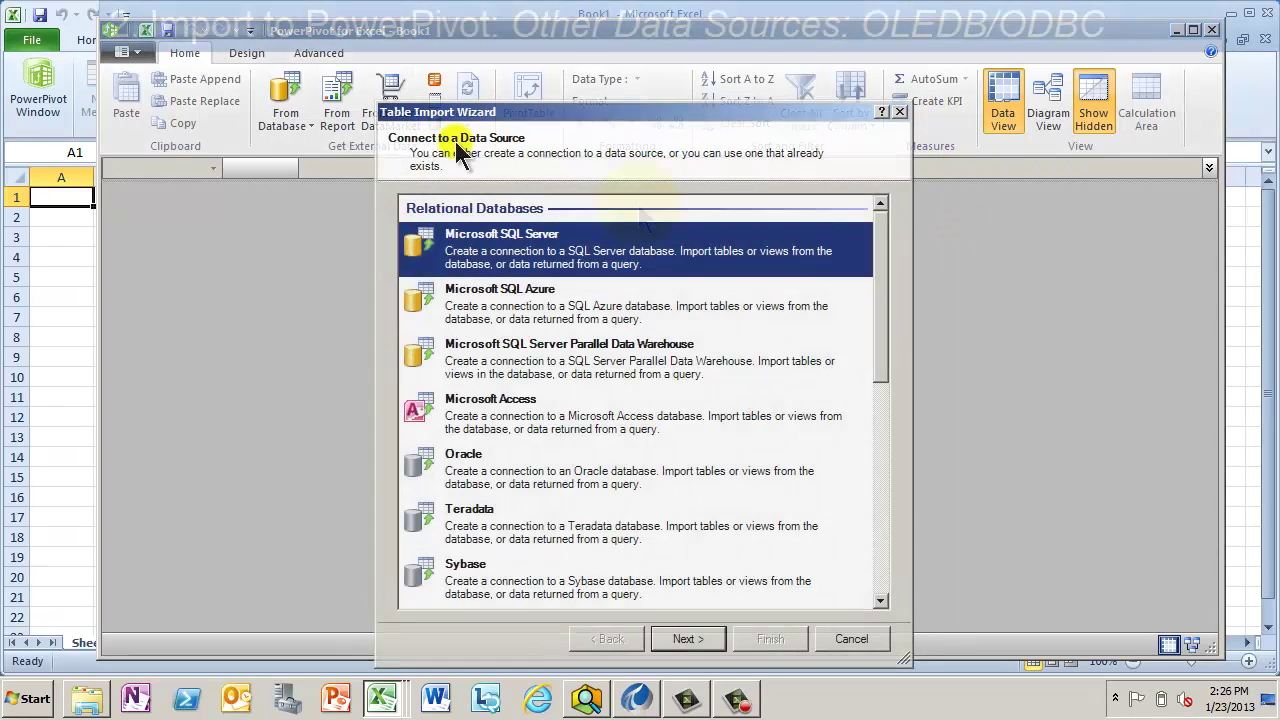
Close the table import wizard and widen the PowerPivot window on both sides.
{"action": "left_click_drag", "start_coordinate": [783, 112], "coordinate": [818, 64]}
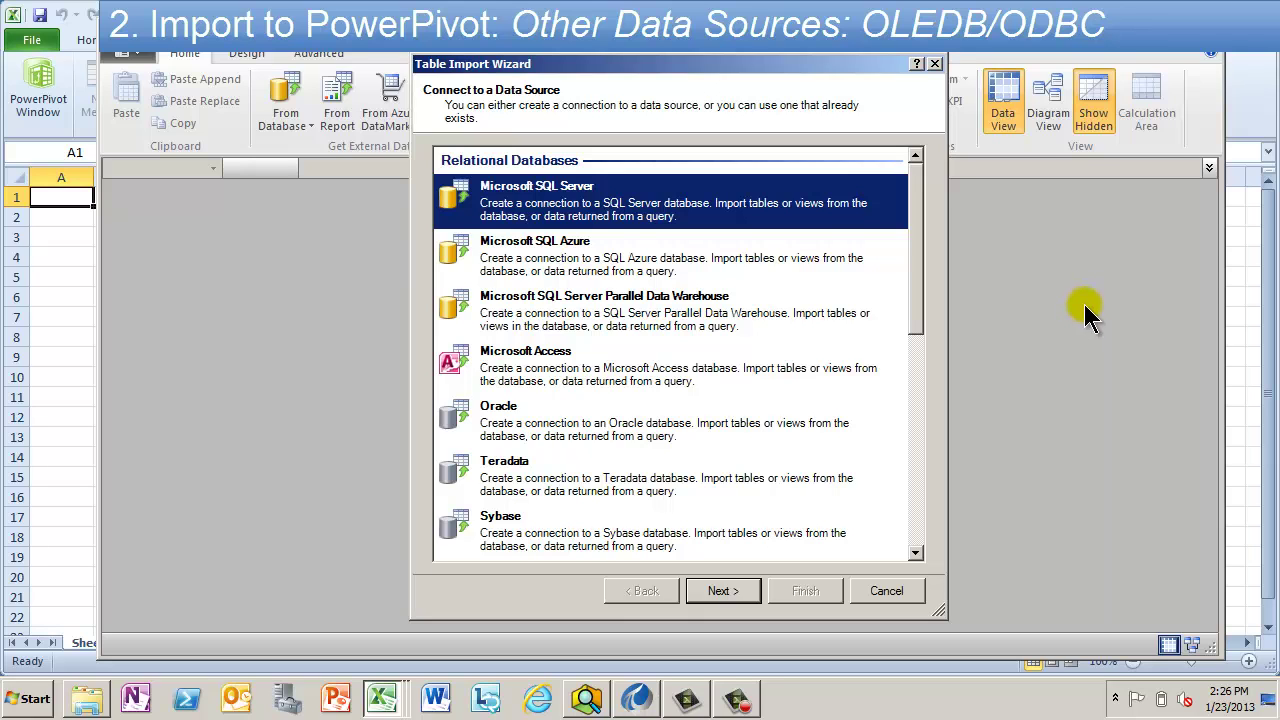
{"action": "left_click", "coordinate": [933, 63]}
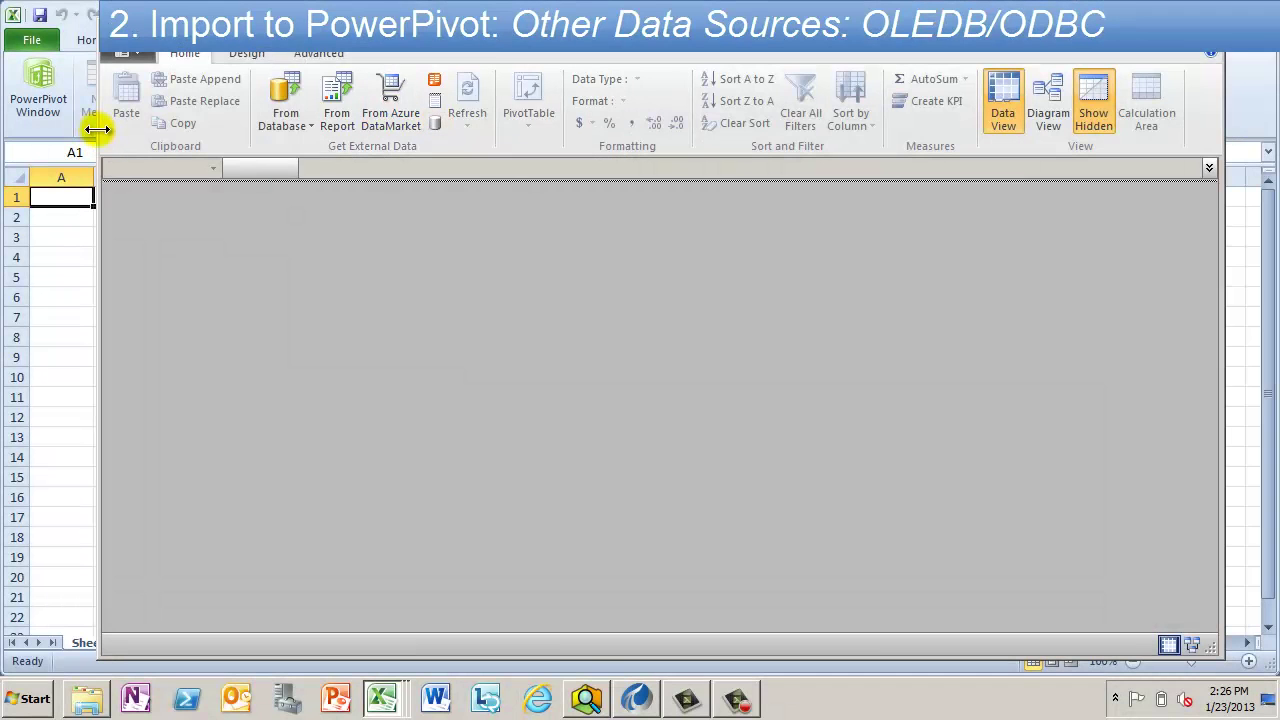
{"action": "left_click_drag", "start_coordinate": [96, 128], "coordinate": [37, 128]}
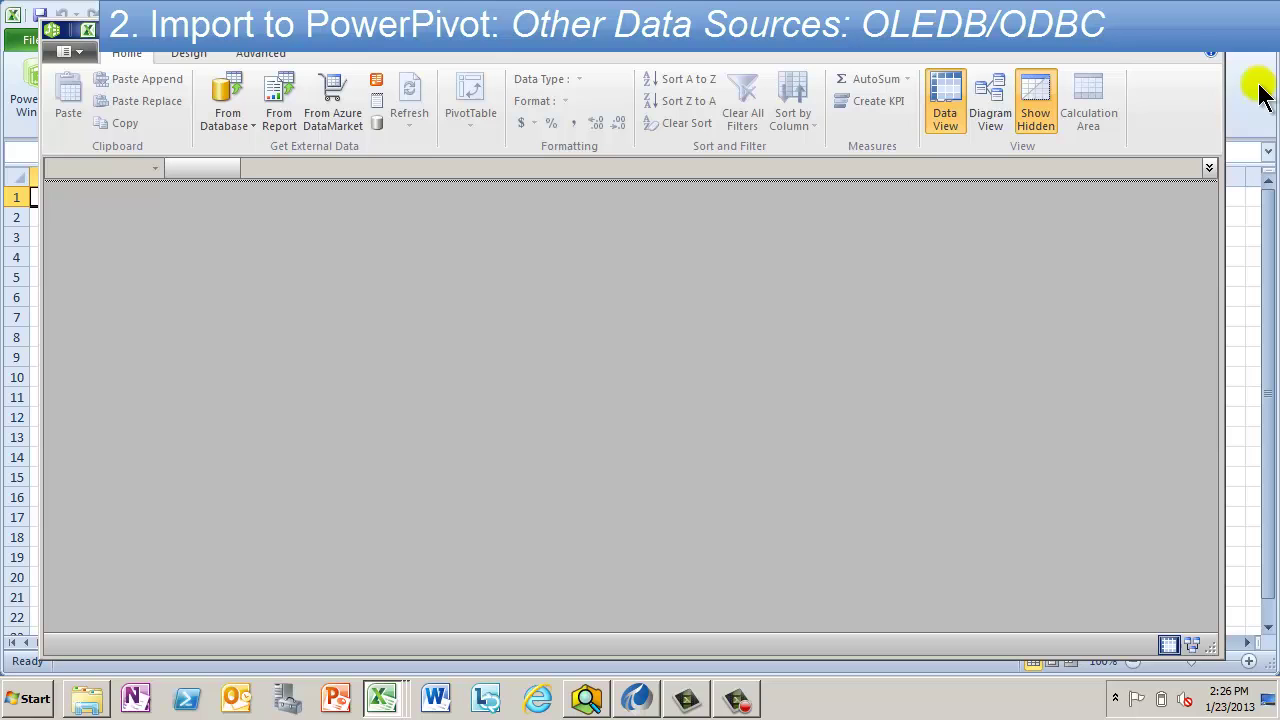
{"action": "left_click_drag", "start_coordinate": [1222, 90], "coordinate": [1252, 90]}
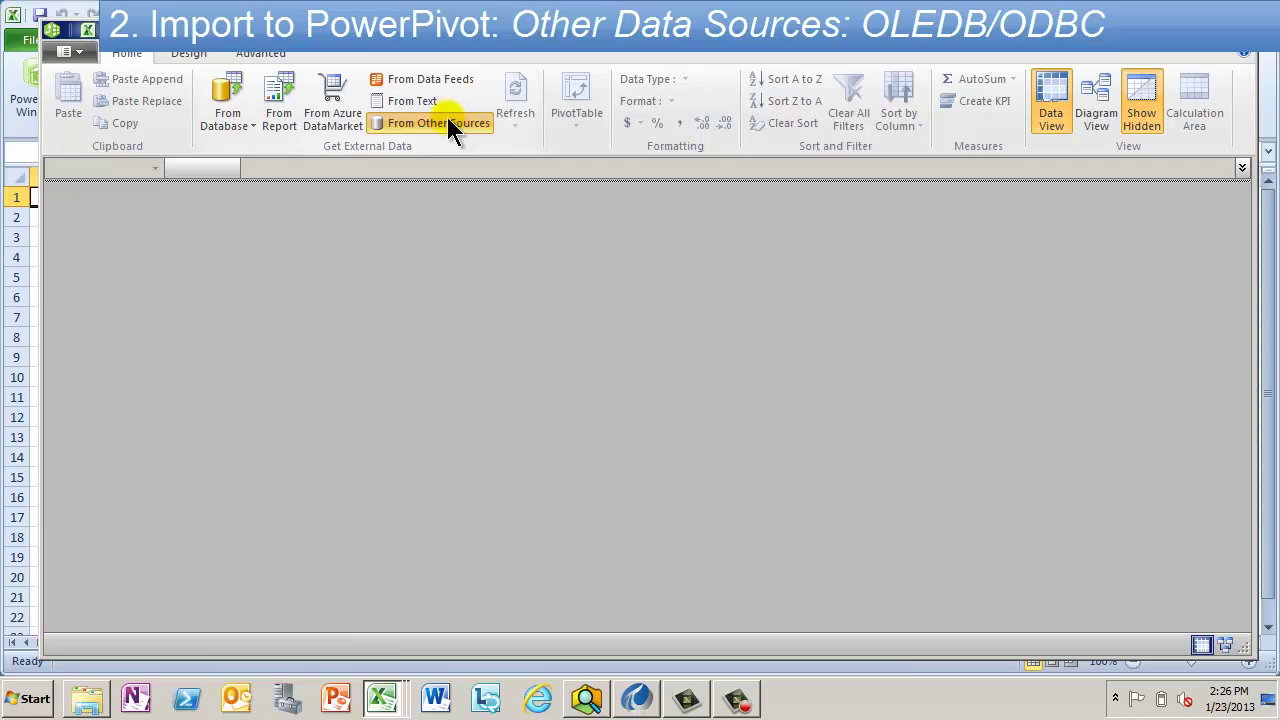
Pick Others (OLEDB/ODBC) under From Other Sources as the import source.
{"action": "left_click", "coordinate": [440, 126]}
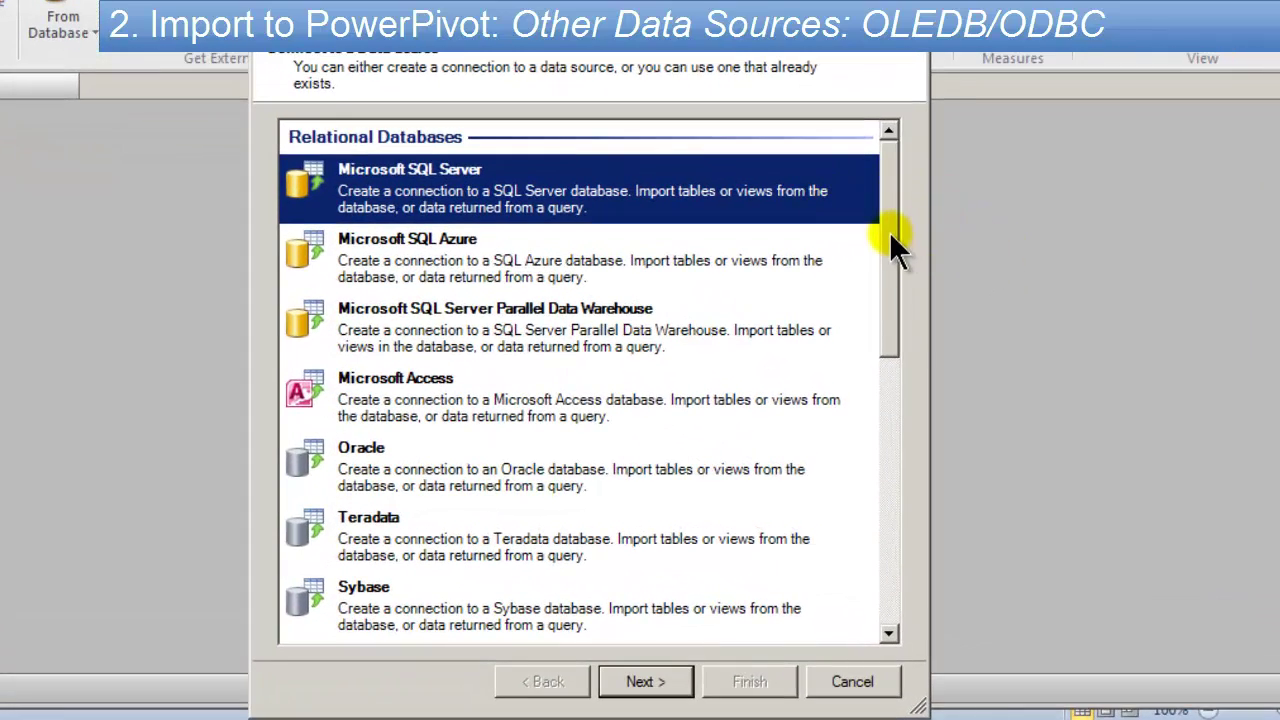
{"action": "left_click_drag", "start_coordinate": [889, 232], "coordinate": [897, 286]}
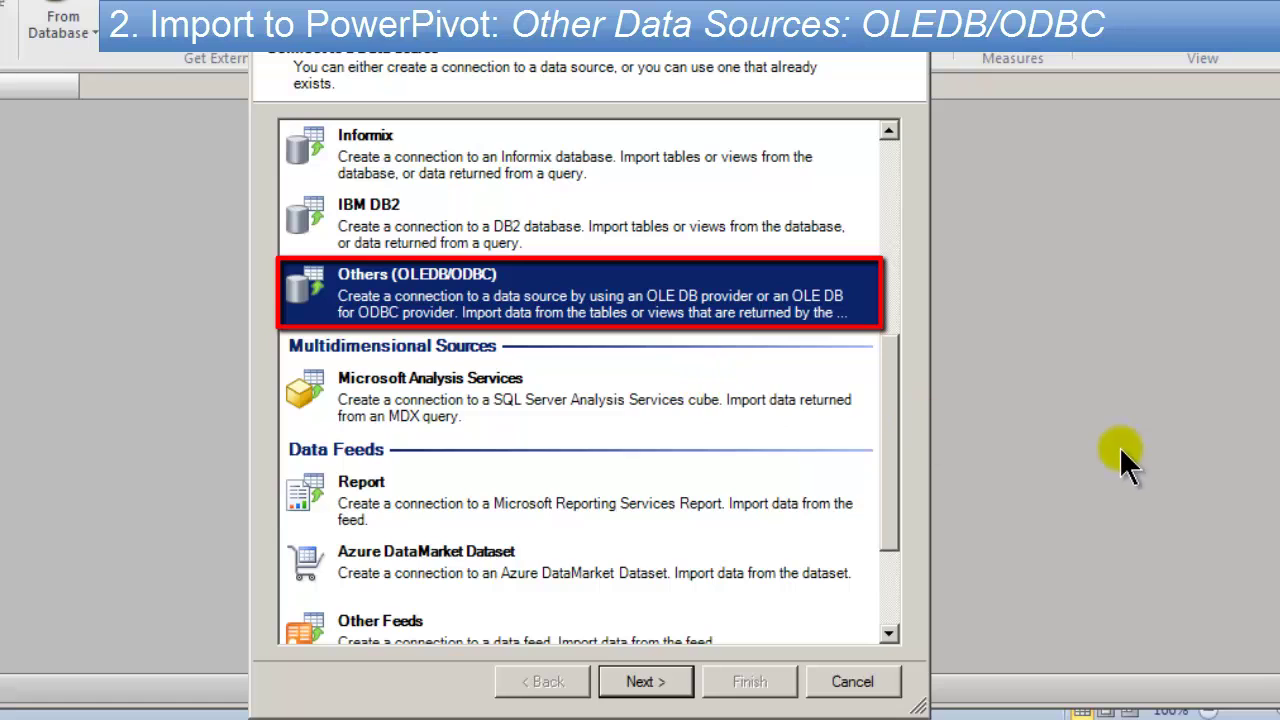
{"action": "left_click", "coordinate": [663, 685]}
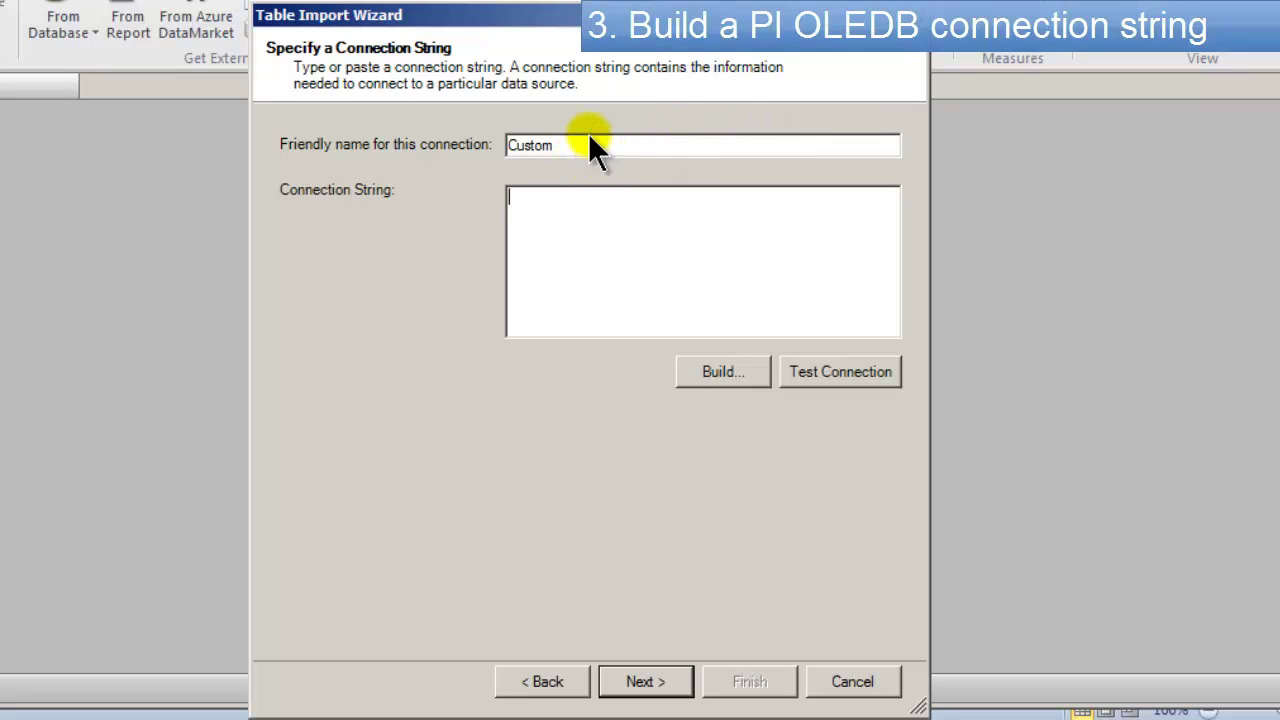
Build the connection string with PI OLEDB Enterprise as the provider.
{"action": "left_click", "coordinate": [704, 373]}
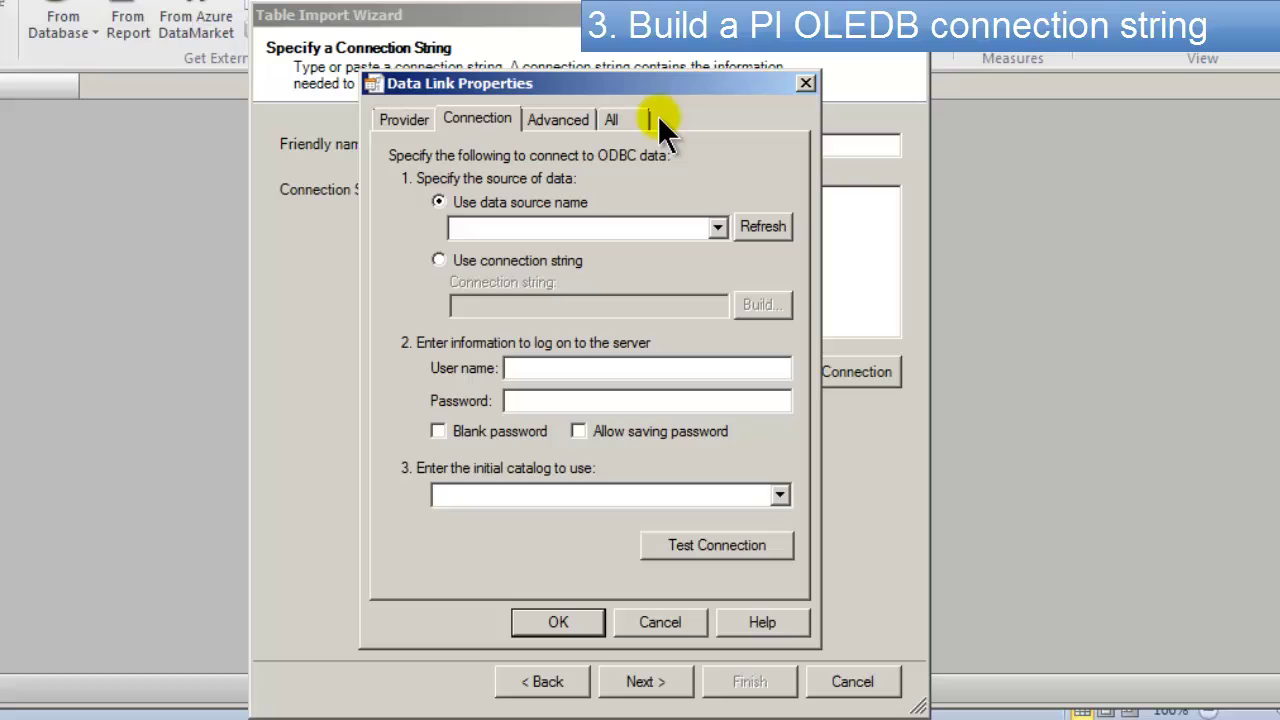
{"action": "left_click_drag", "start_coordinate": [670, 78], "coordinate": [698, 2]}
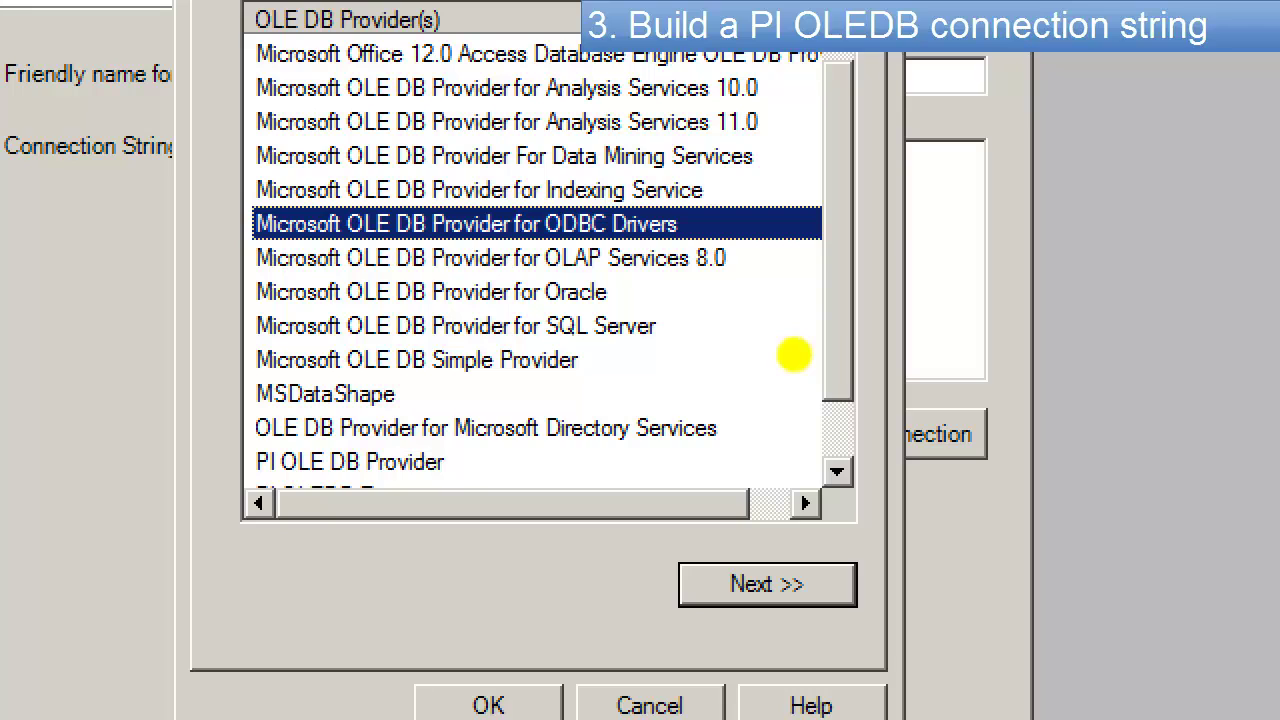
{"action": "left_click", "coordinate": [686, 390]}
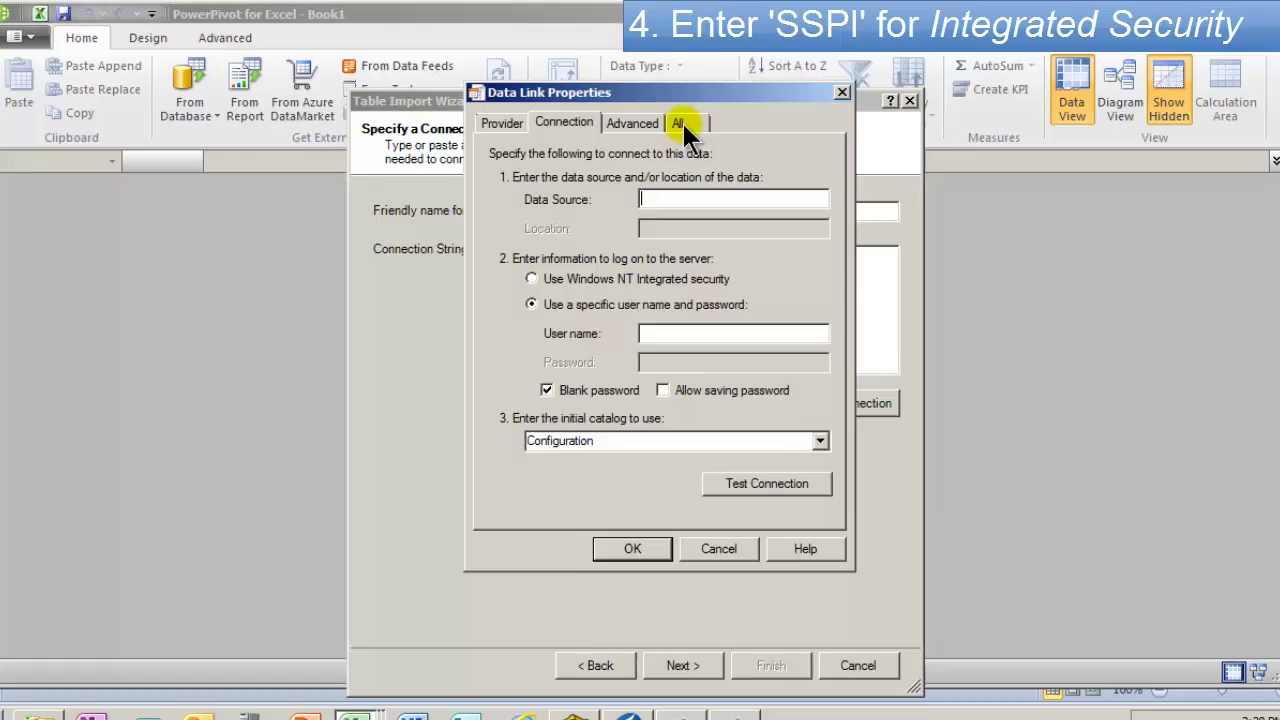
On the All tab, change the Integrated Security property's value to SSPI.
{"action": "left_click", "coordinate": [684, 133]}
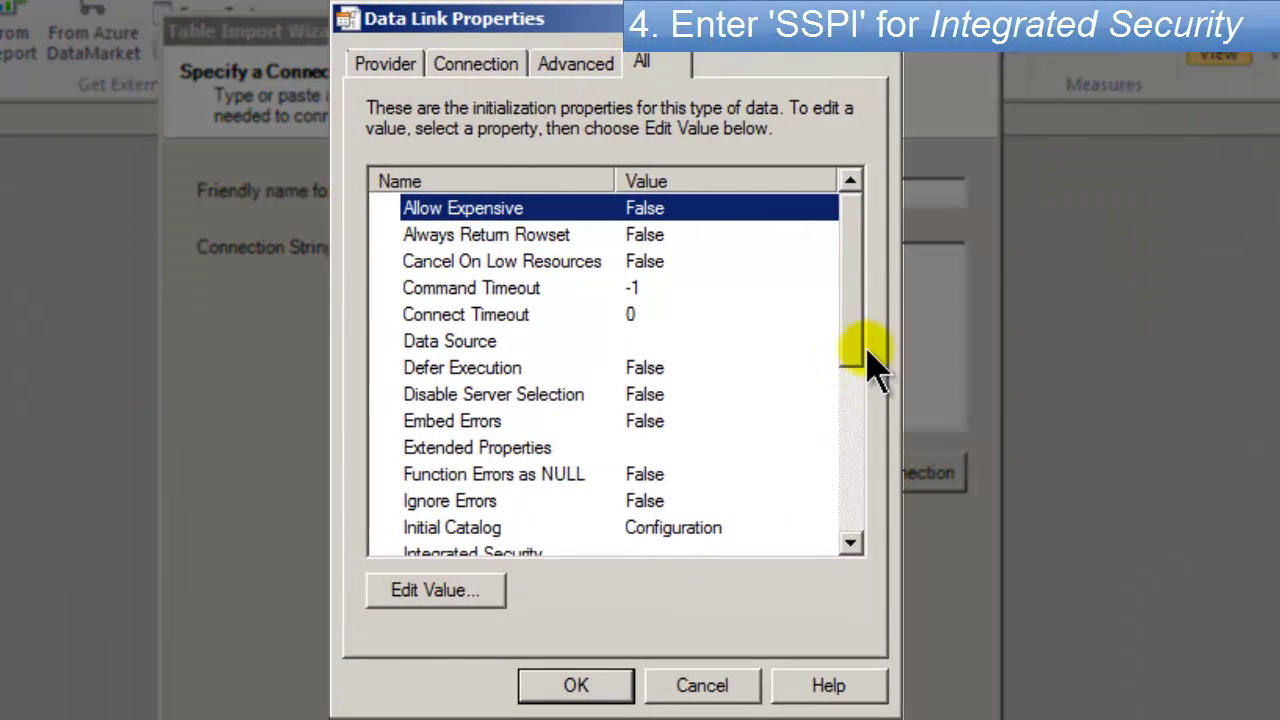
{"action": "left_click_drag", "start_coordinate": [849, 357], "coordinate": [857, 443]}
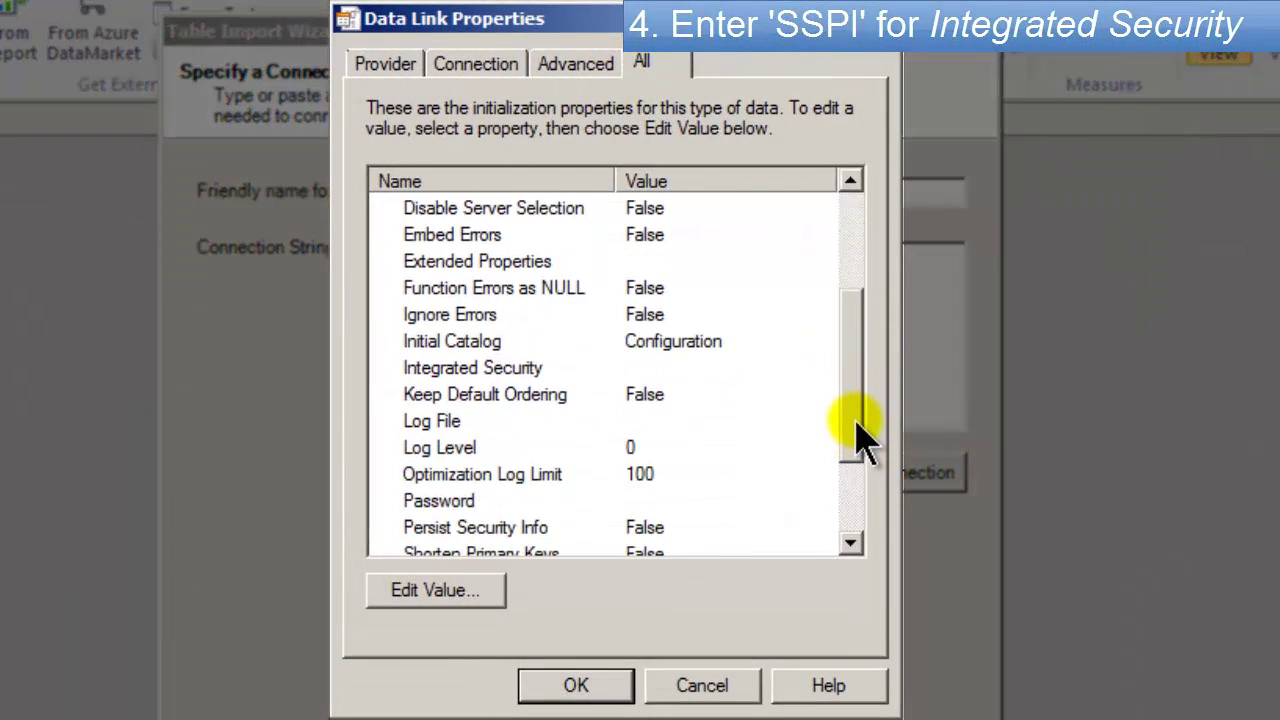
{"action": "left_click", "coordinate": [536, 368]}
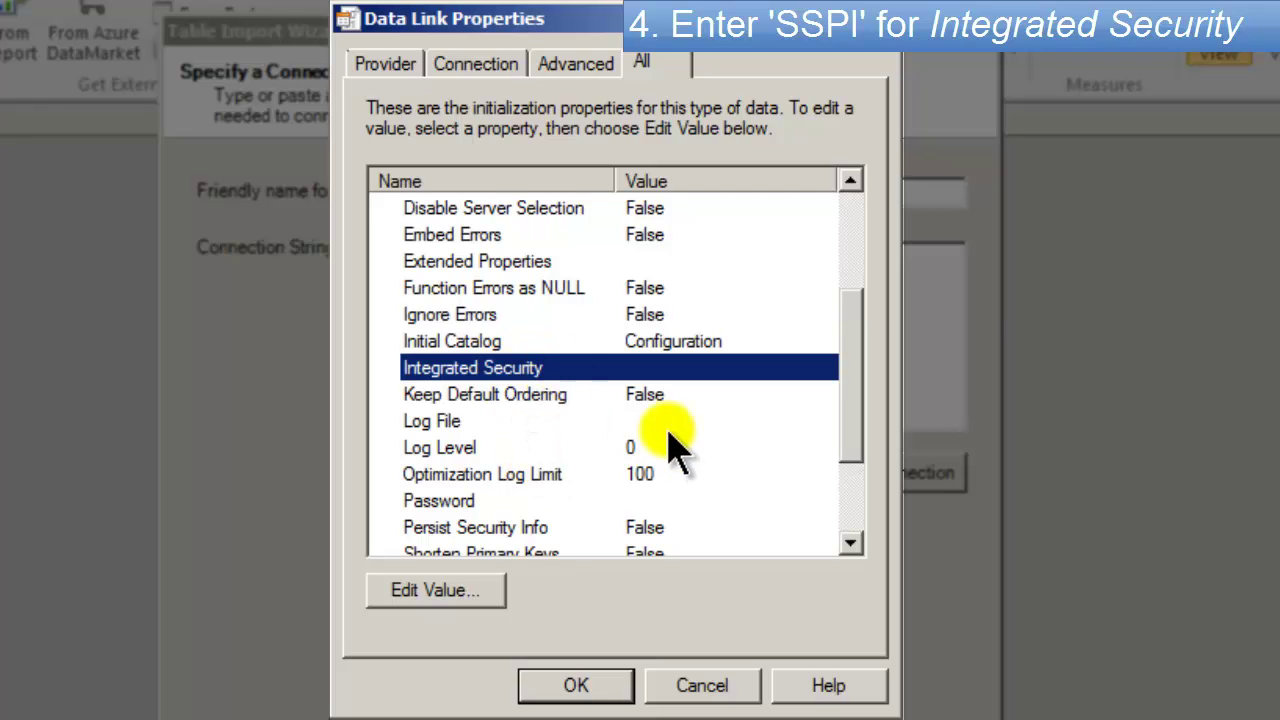
{"action": "left_click", "coordinate": [478, 592]}
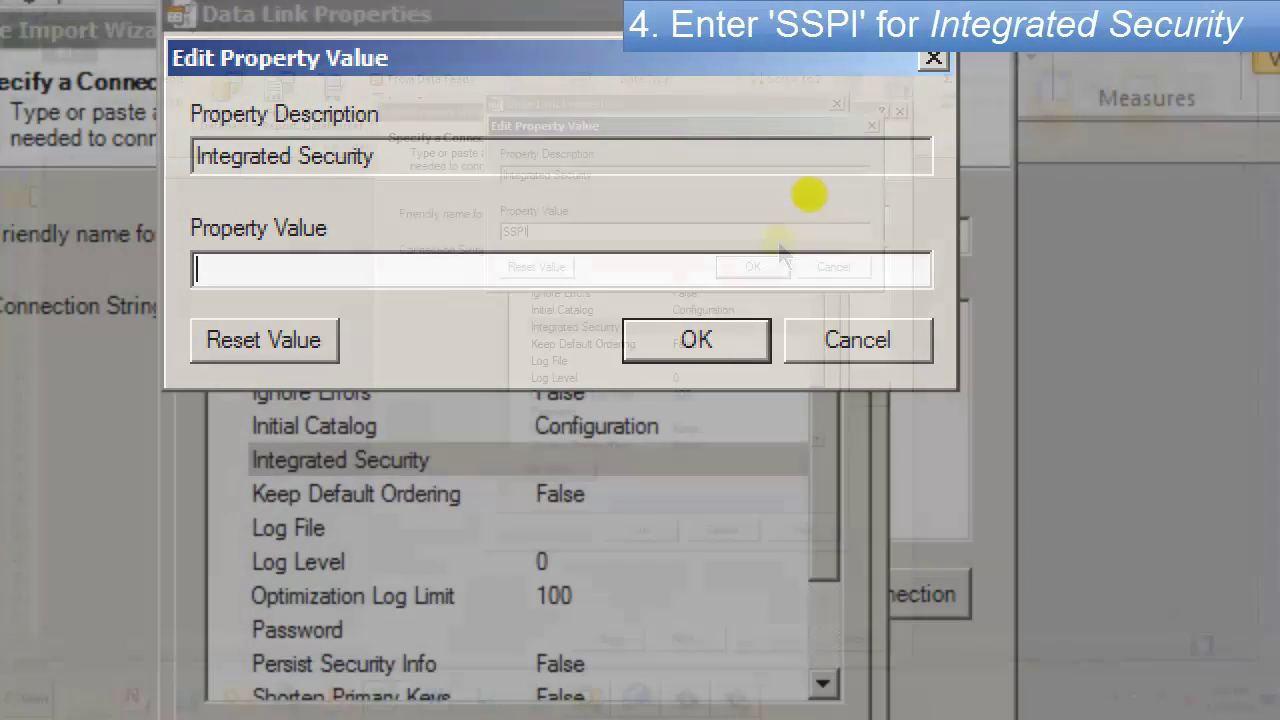
{"action": "type", "text": "SSPI"}
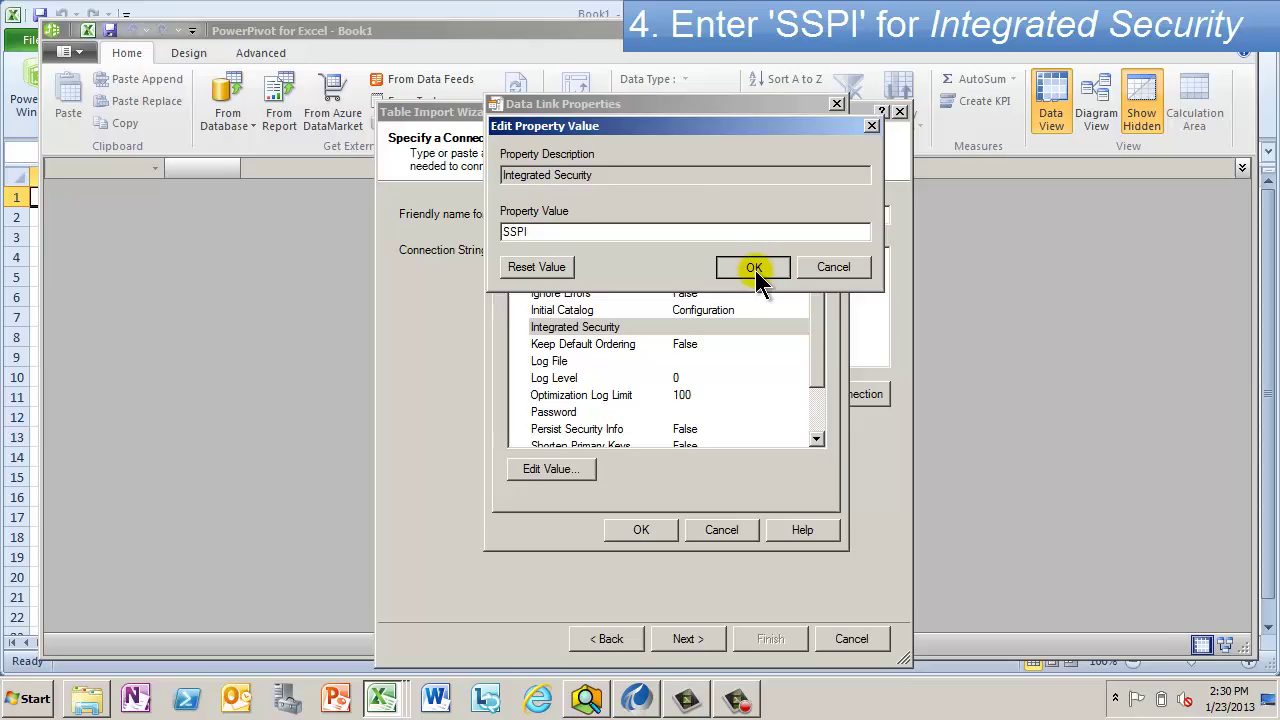
{"action": "left_click", "coordinate": [752, 266]}
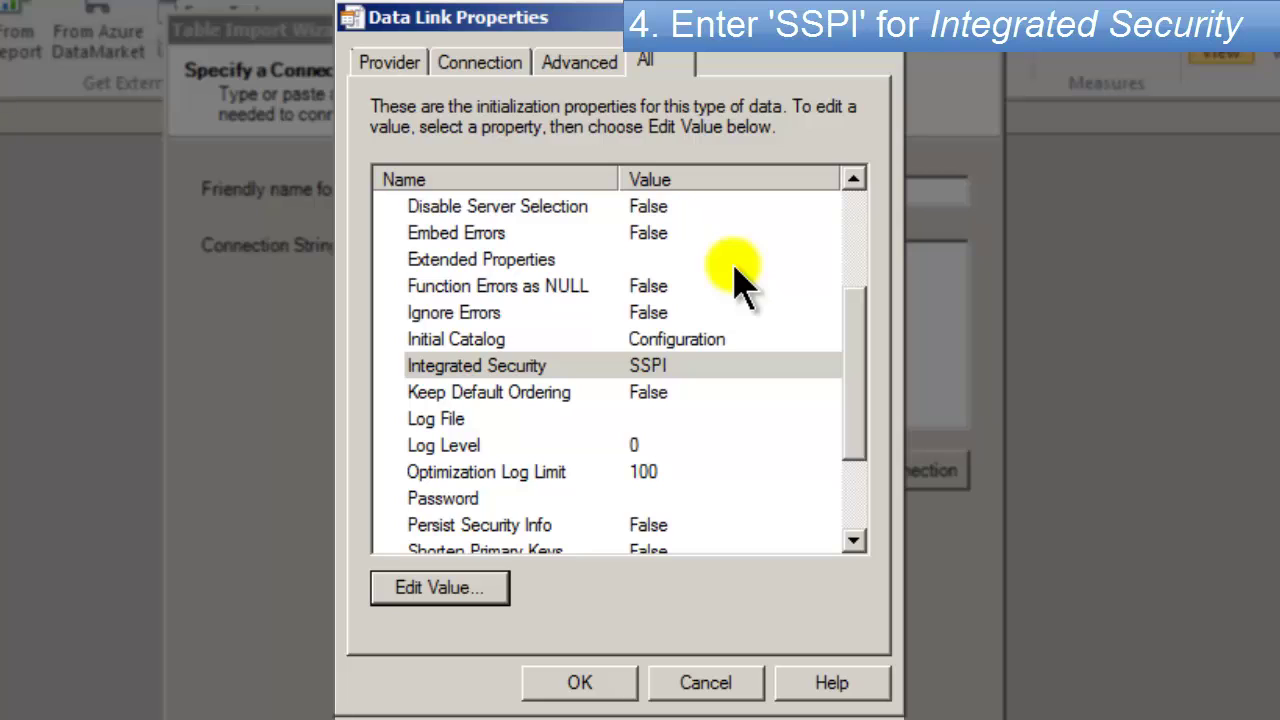
Set data source chertlere6400, pass the connection test, and choose the Fleet Generation catalog.
{"action": "left_click", "coordinate": [470, 64]}
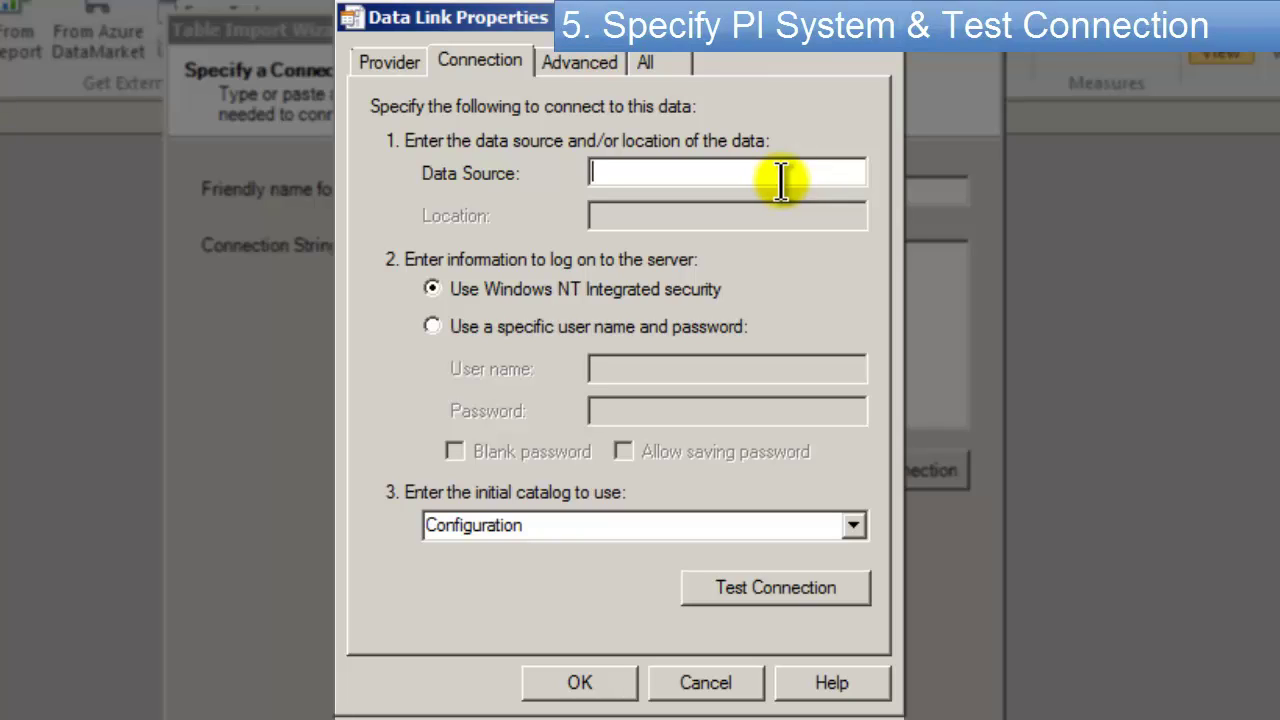
{"action": "type", "text": "cher"}
{"action": "type", "text": "tlere"}
{"action": "type", "text": "6400"}
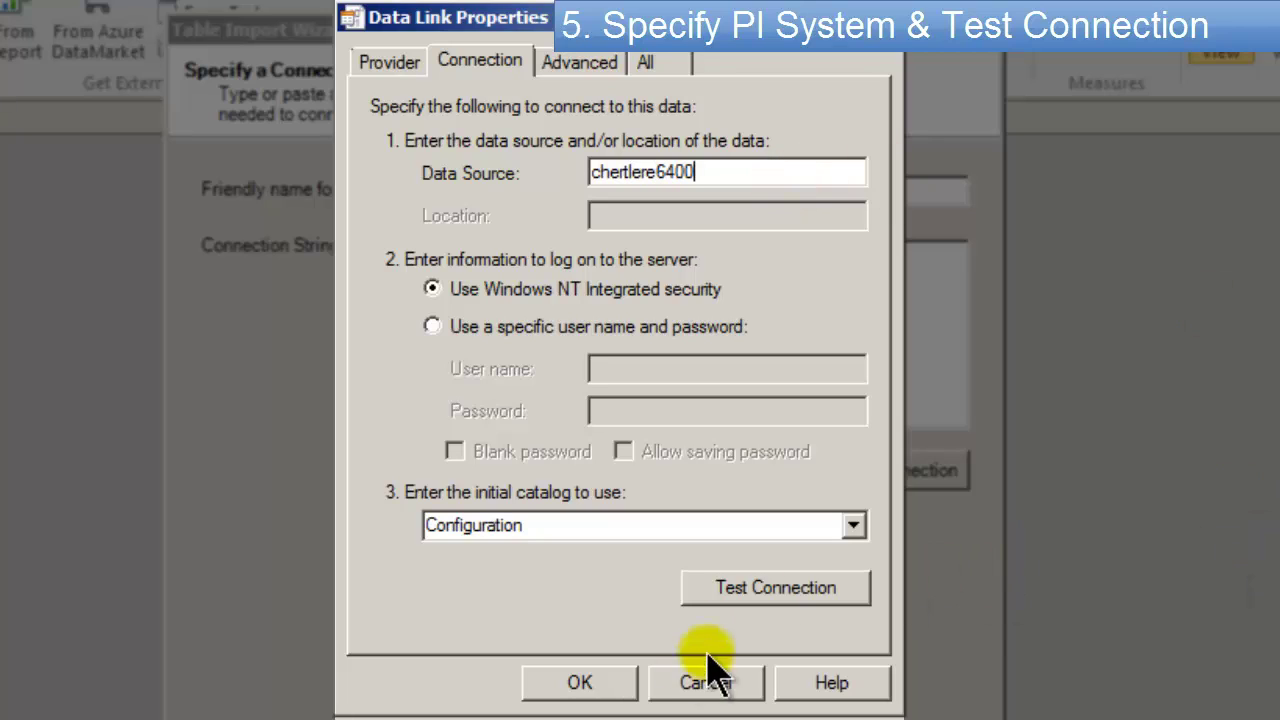
{"action": "left_click", "coordinate": [790, 580]}
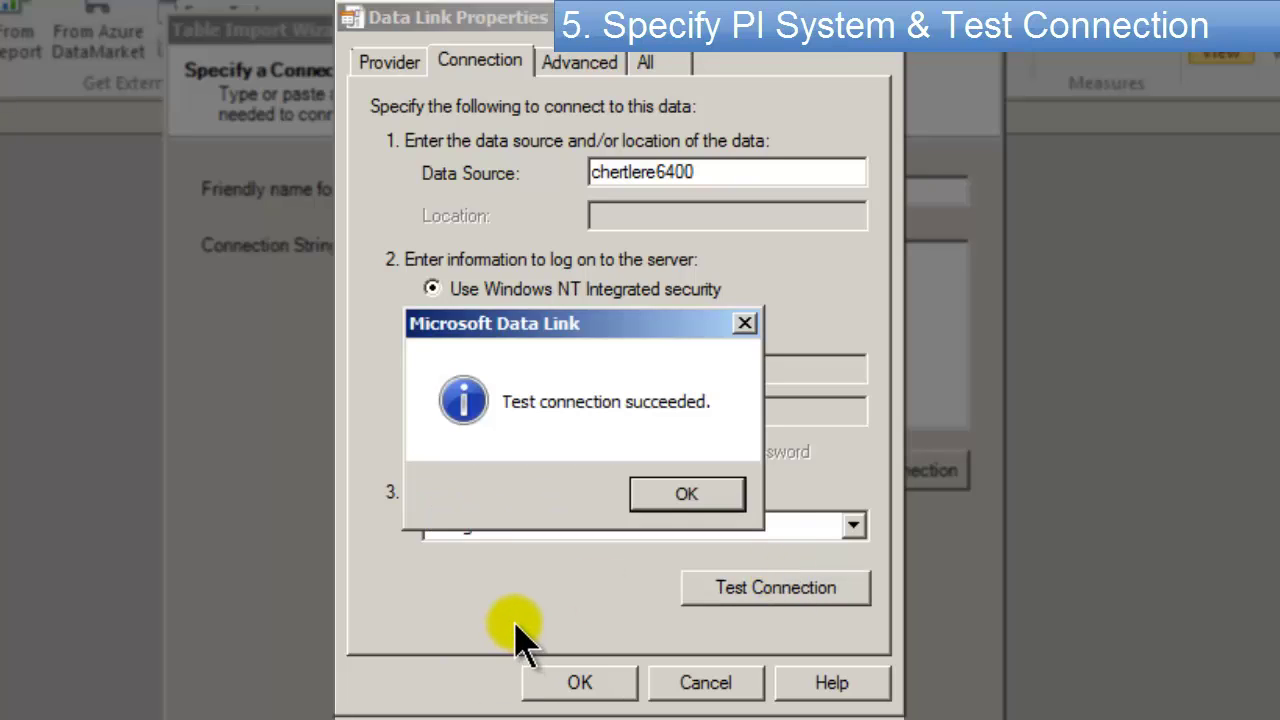
{"action": "left_click", "coordinate": [689, 507]}
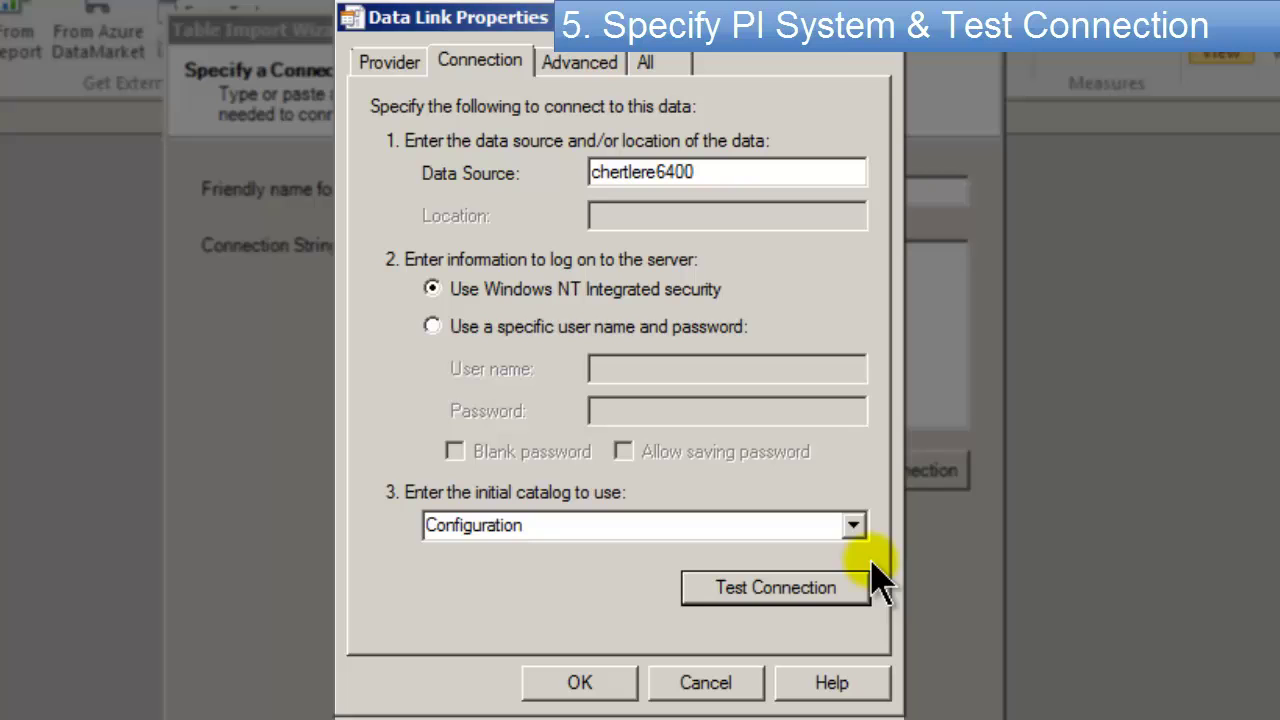
{"action": "left_click", "coordinate": [853, 525]}
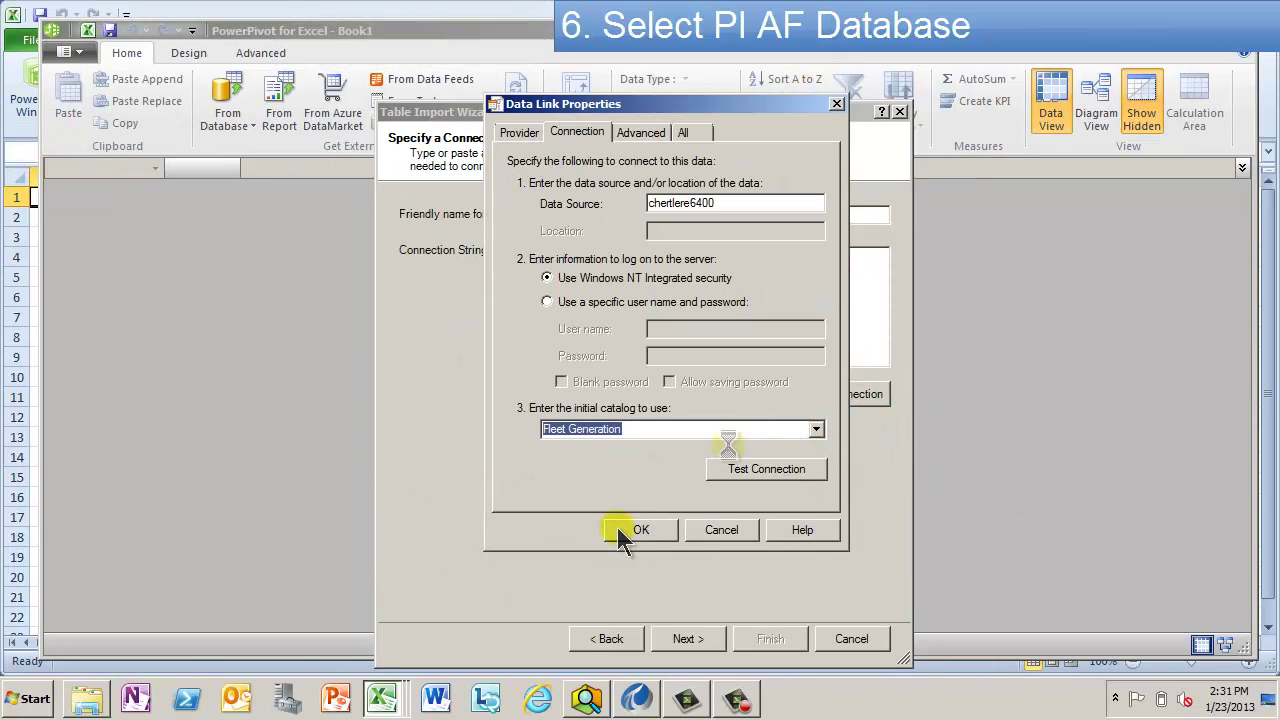
Accept the data link settings and the generated PI OLEDB connection string.
{"action": "left_click", "coordinate": [636, 530]}
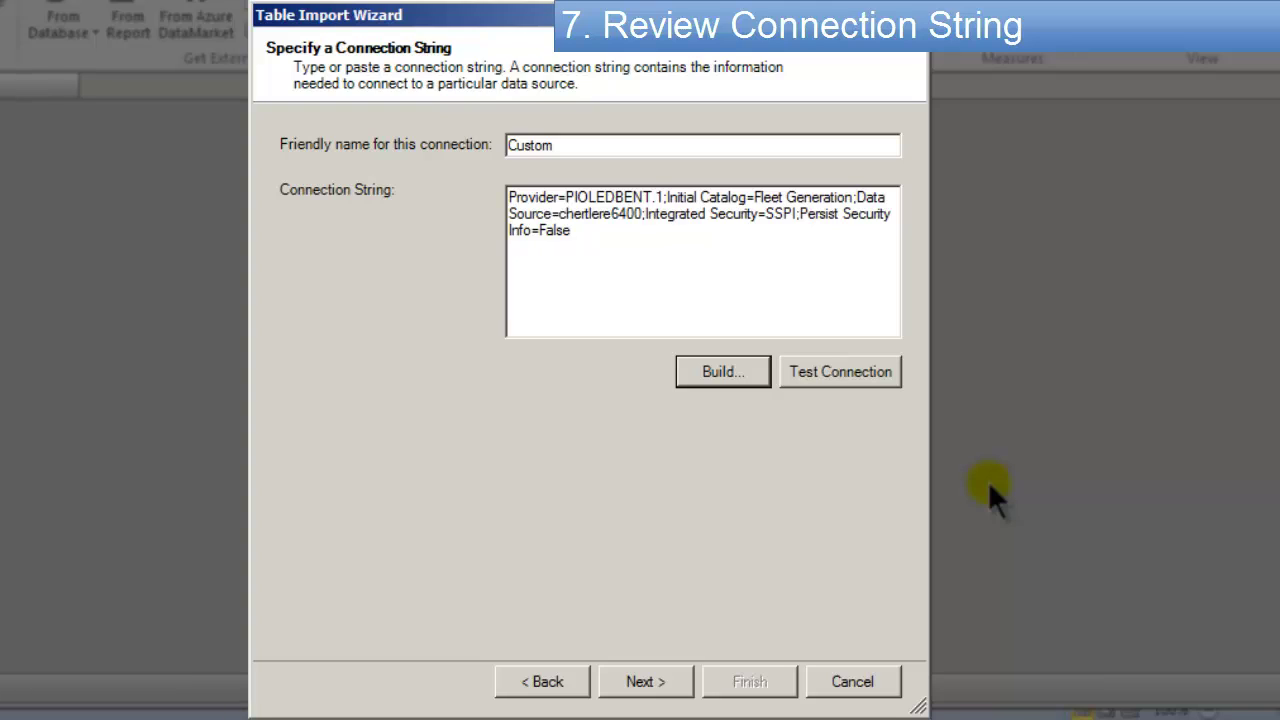
{"action": "left_click", "coordinate": [642, 680]}
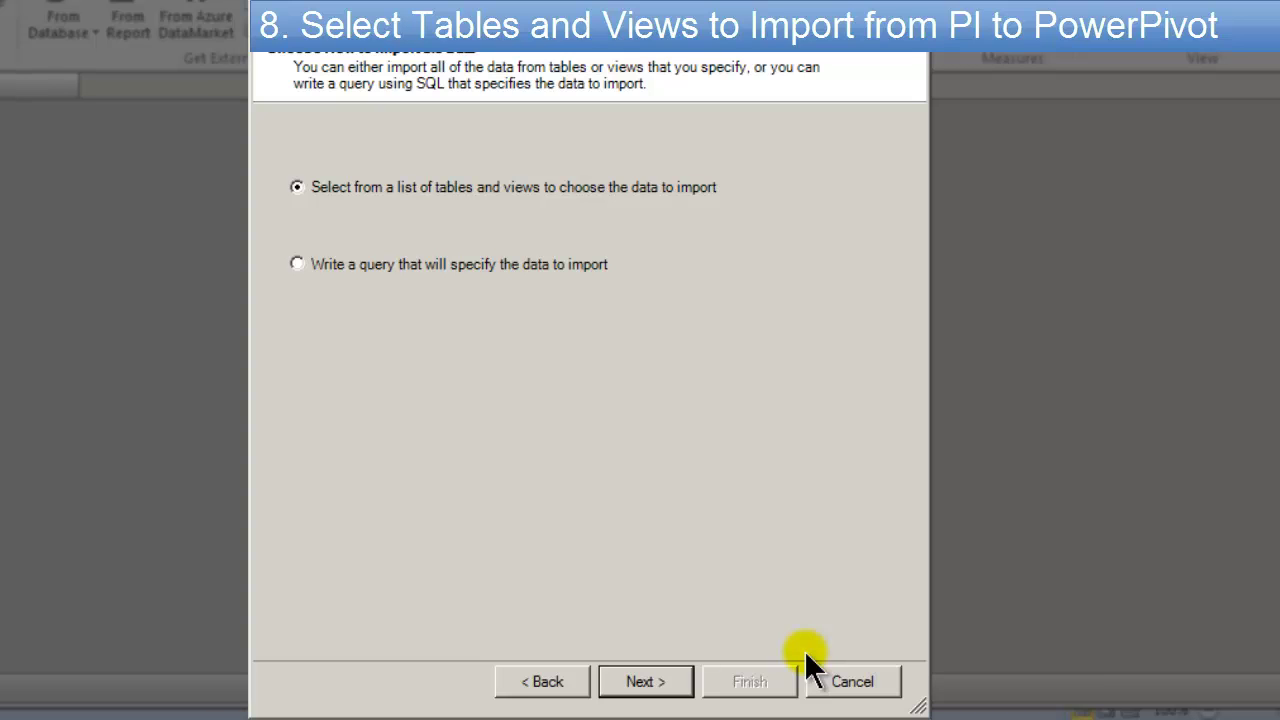
Tick Unit Performance and Unit Specifications in Tables and Views and import them.
{"action": "left_click", "coordinate": [665, 683]}
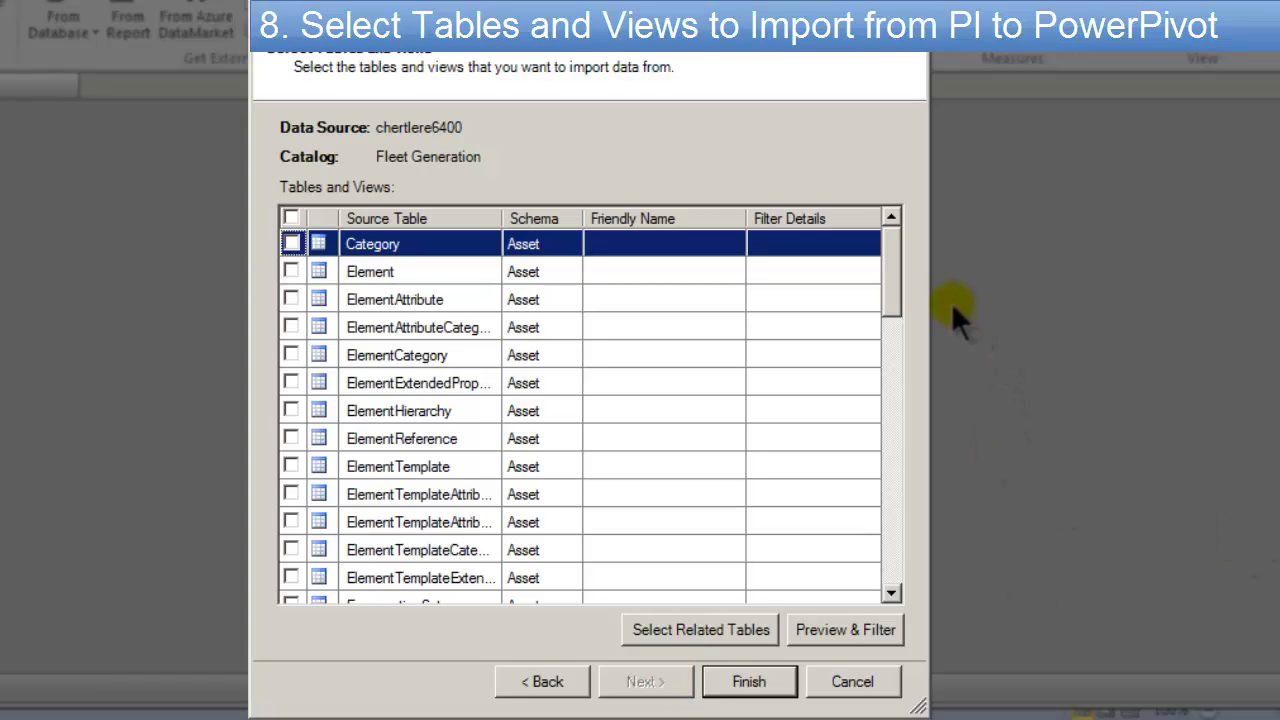
{"action": "left_click_drag", "start_coordinate": [893, 240], "coordinate": [892, 530]}
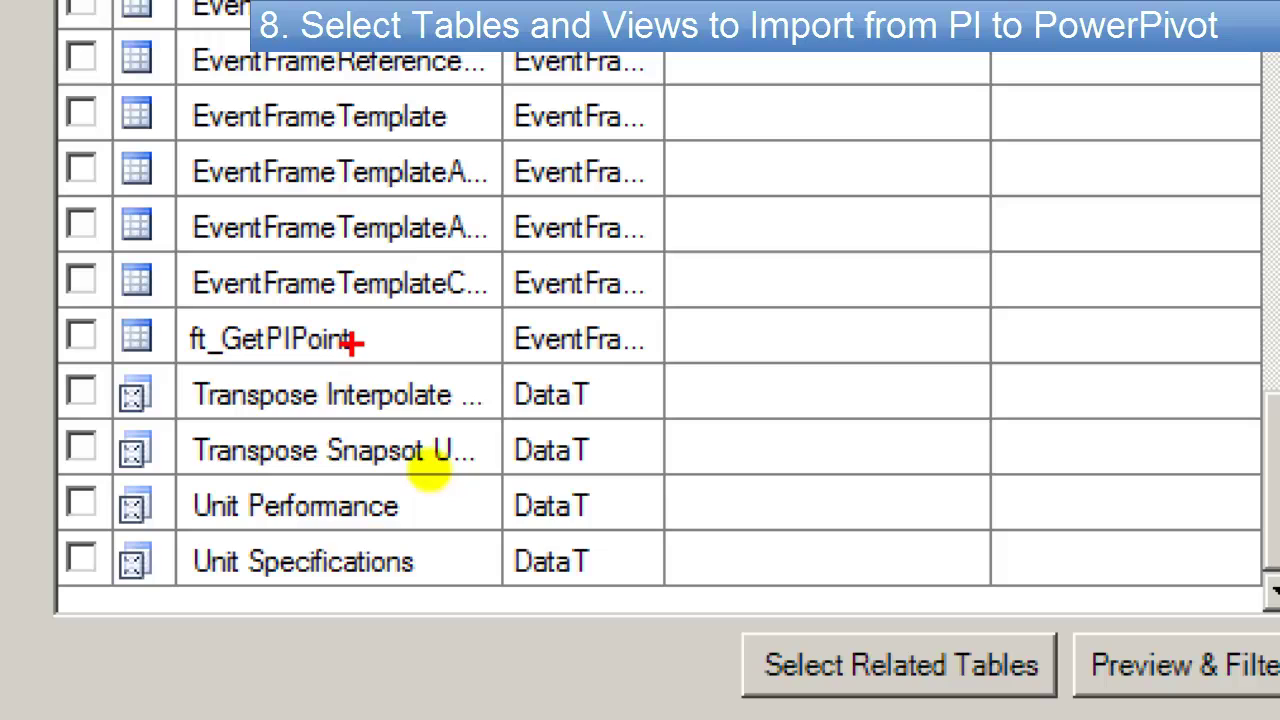
{"action": "left_click_drag", "start_coordinate": [22, 352], "coordinate": [760, 420]}
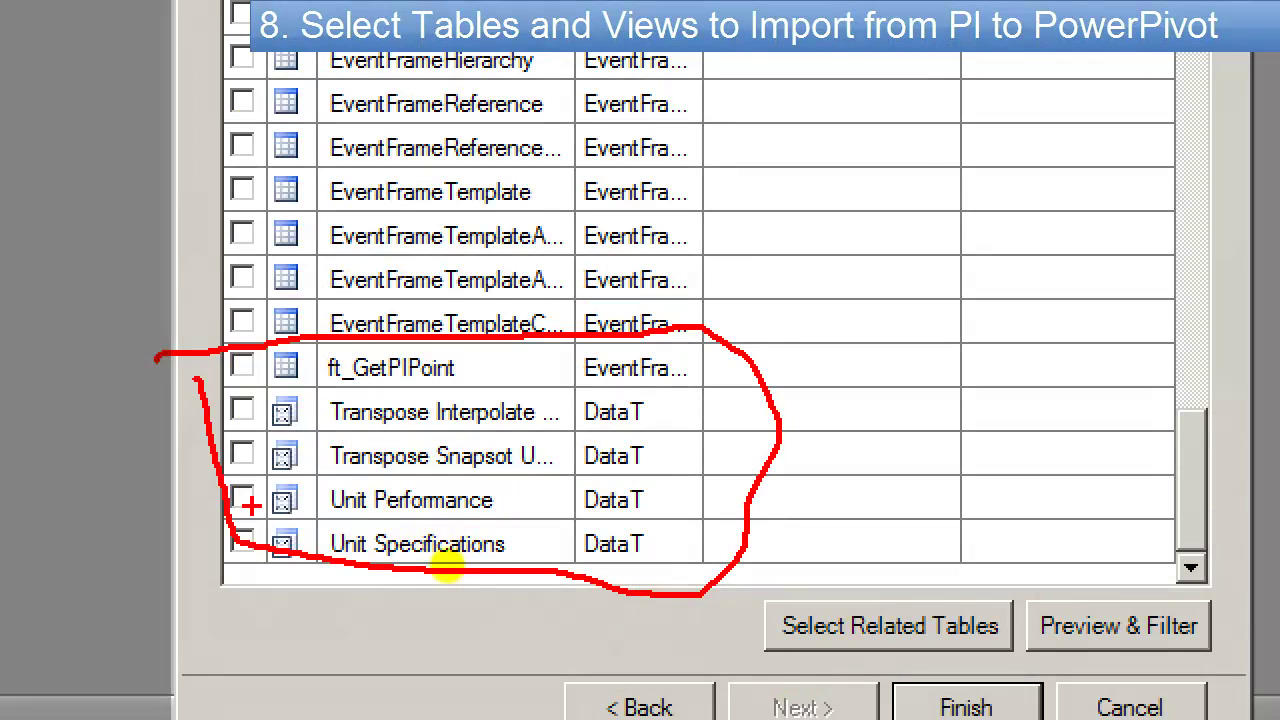
{"action": "left_click_drag", "start_coordinate": [243, 500], "coordinate": [302, 477]}
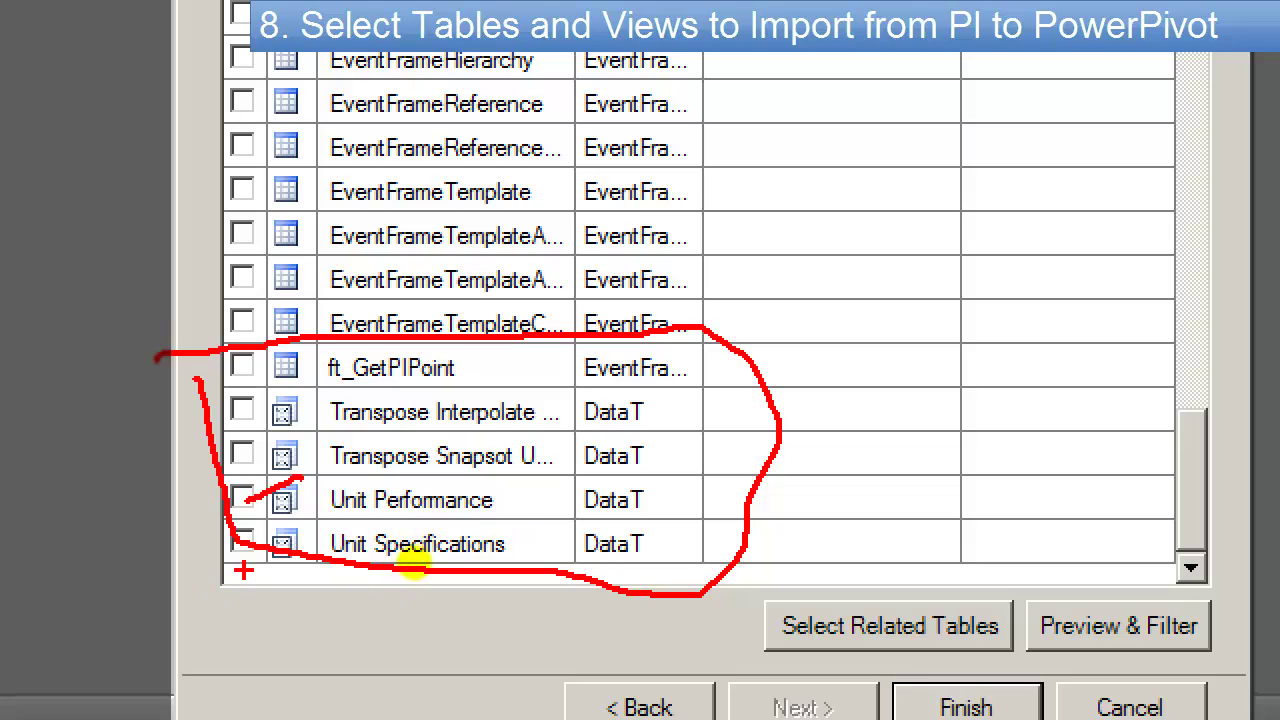
{"action": "left_click_drag", "start_coordinate": [233, 543], "coordinate": [302, 528]}
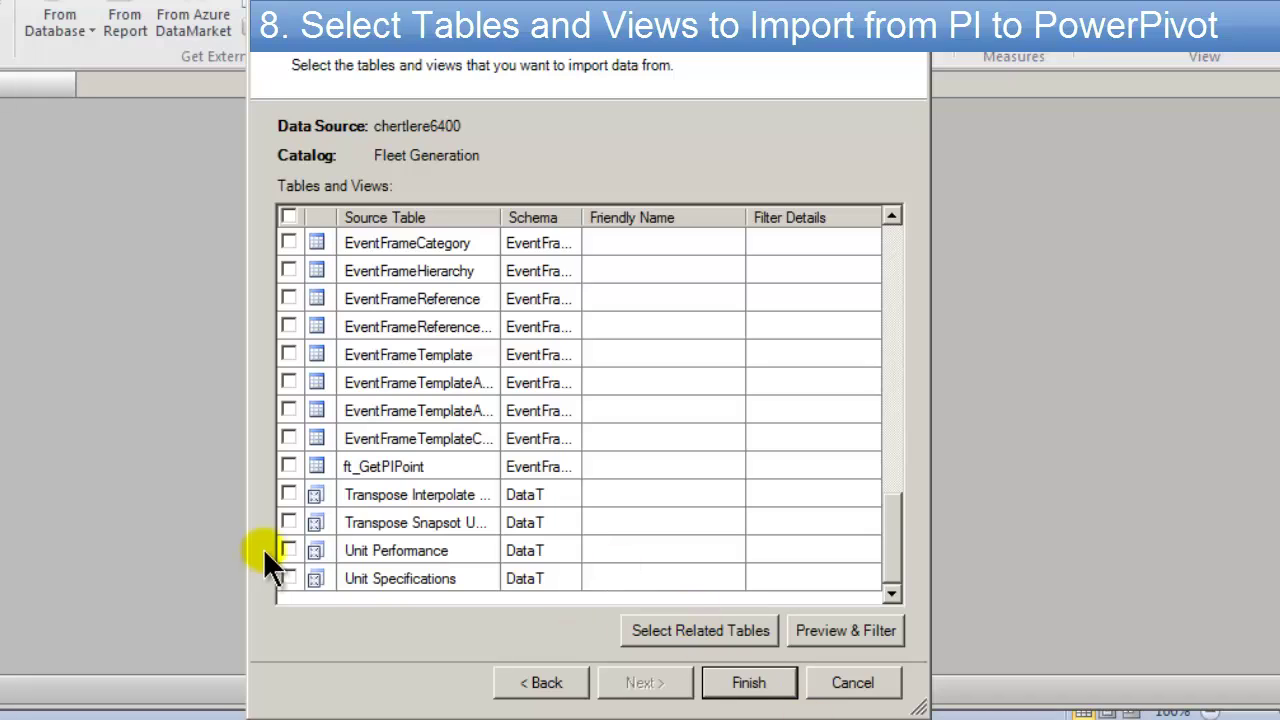
{"action": "left_click", "coordinate": [288, 550]}
{"action": "left_click", "coordinate": [288, 578]}
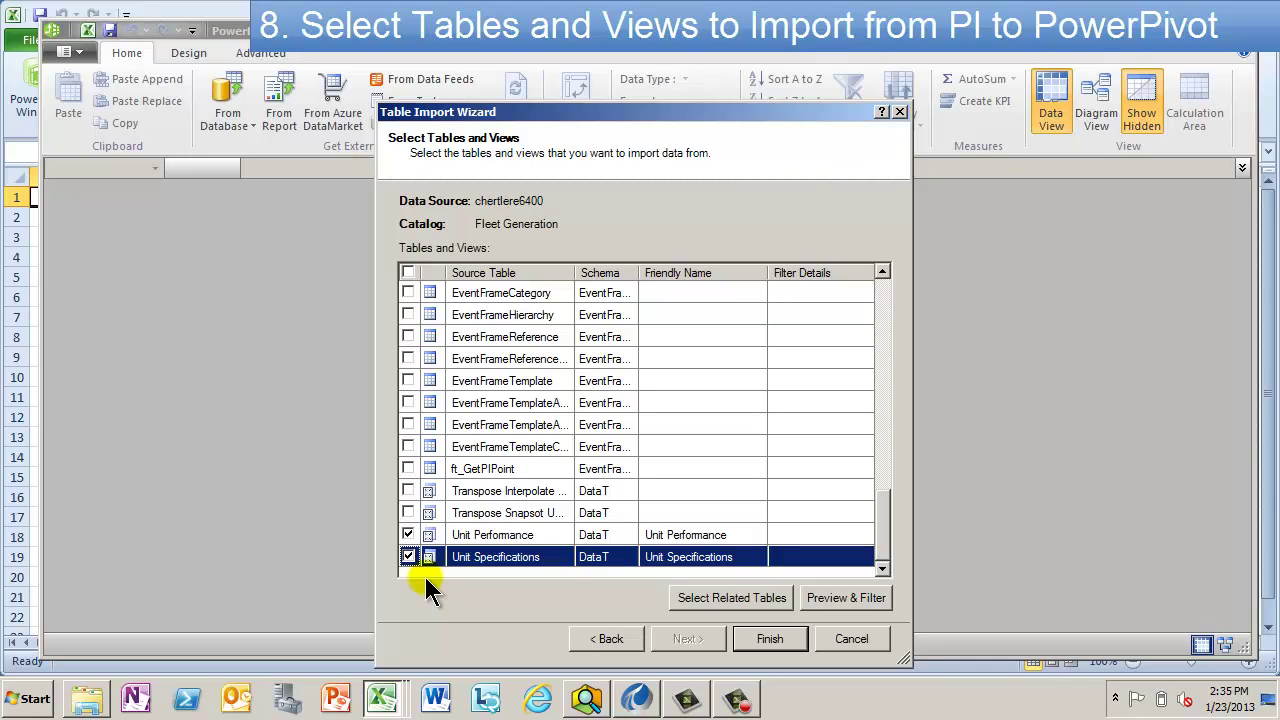
{"action": "left_click", "coordinate": [778, 639]}
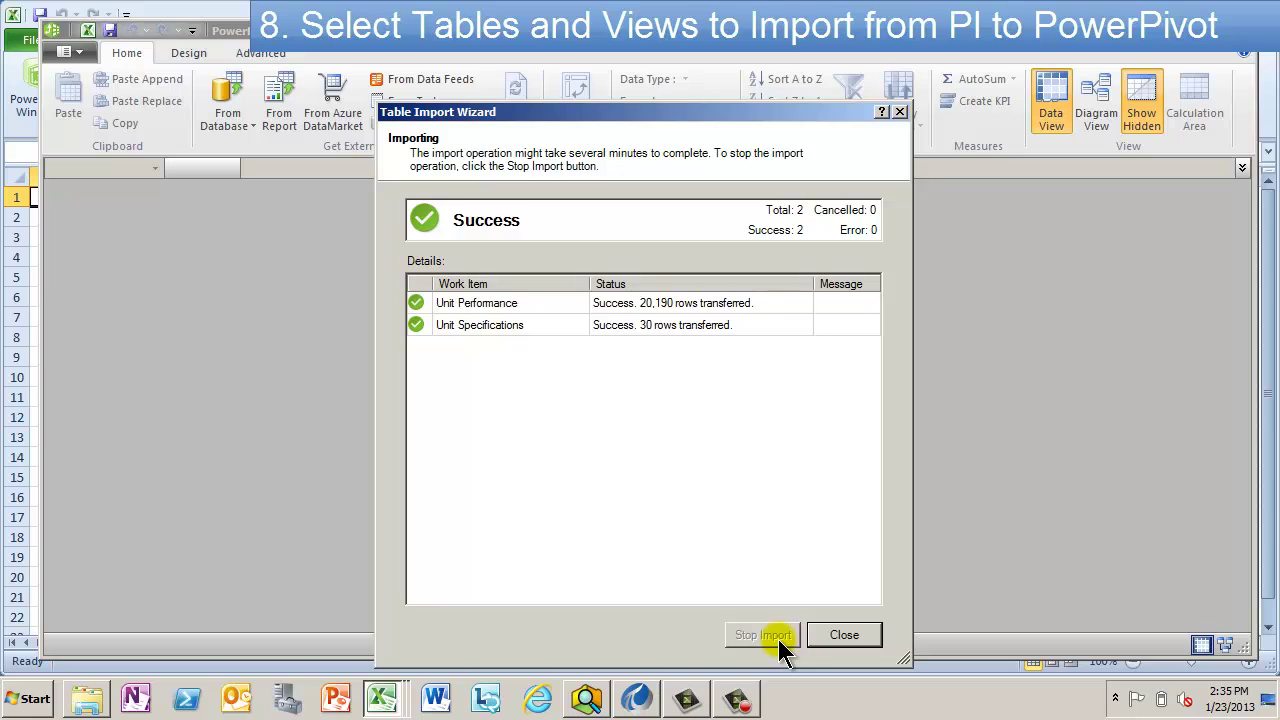
Close the import summary and review the Unit Performance and Unit Specifications tables.
{"action": "left_click", "coordinate": [846, 636]}
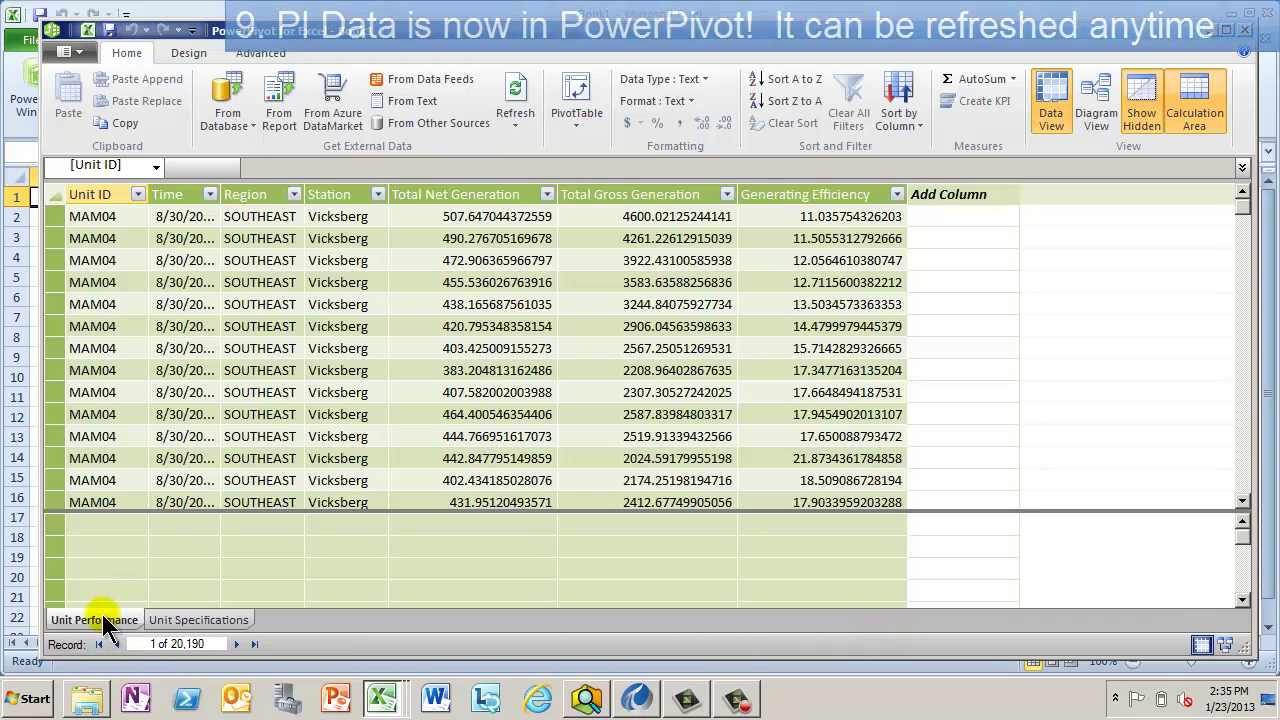
{"action": "left_click", "coordinate": [200, 620]}
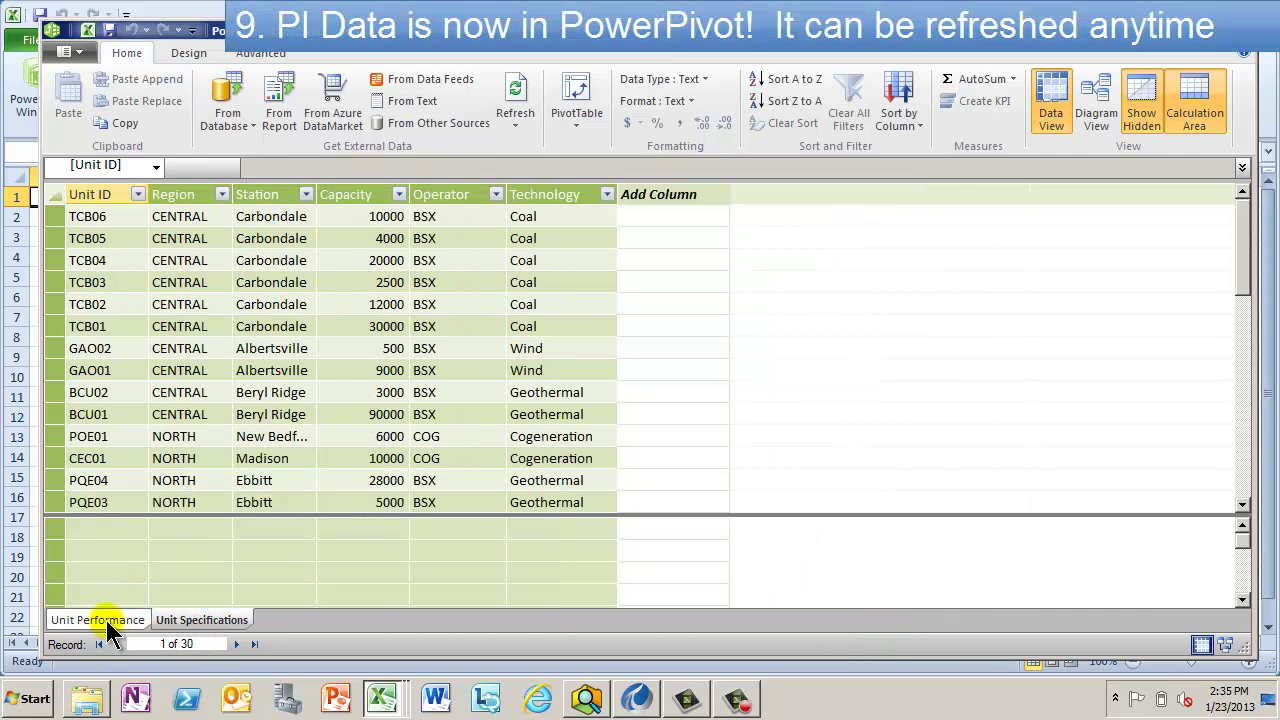
{"action": "left_click", "coordinate": [100, 620]}
{"action": "left_click", "coordinate": [185, 617]}
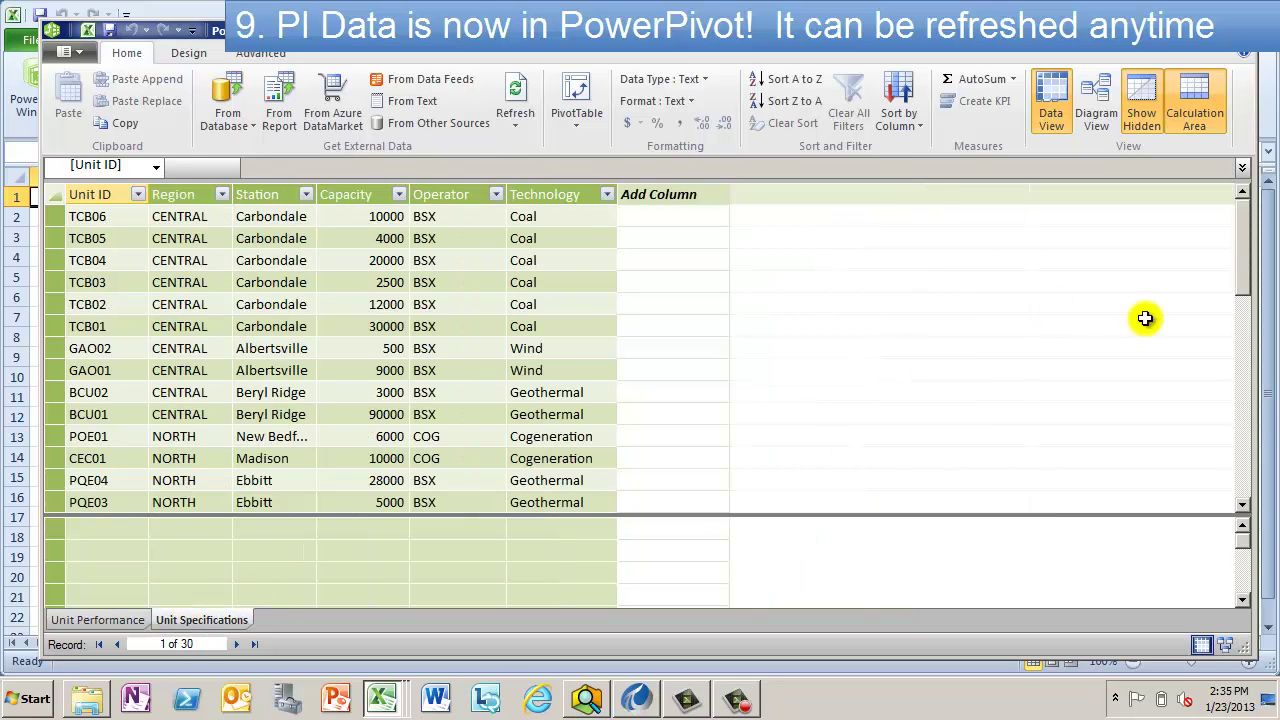
Refresh All tables from the PI server and close the refresh summary.
{"action": "left_click", "coordinate": [528, 120]}
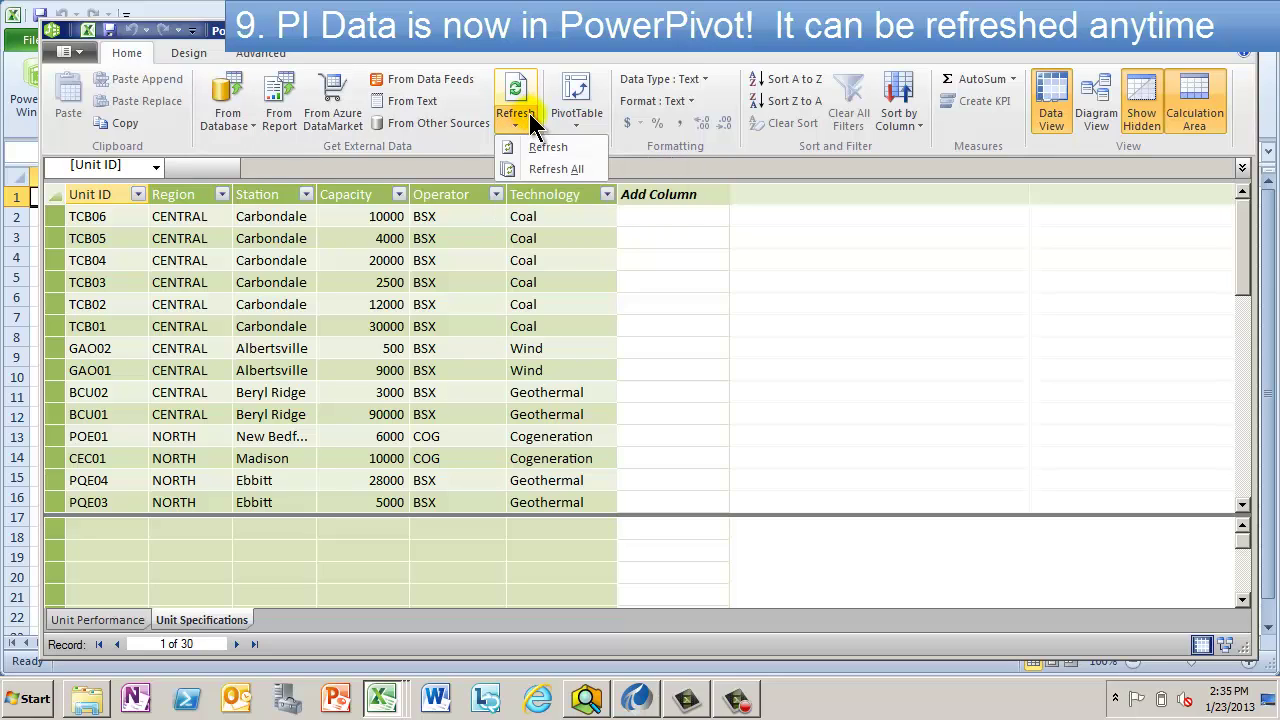
{"action": "left_click", "coordinate": [570, 172]}
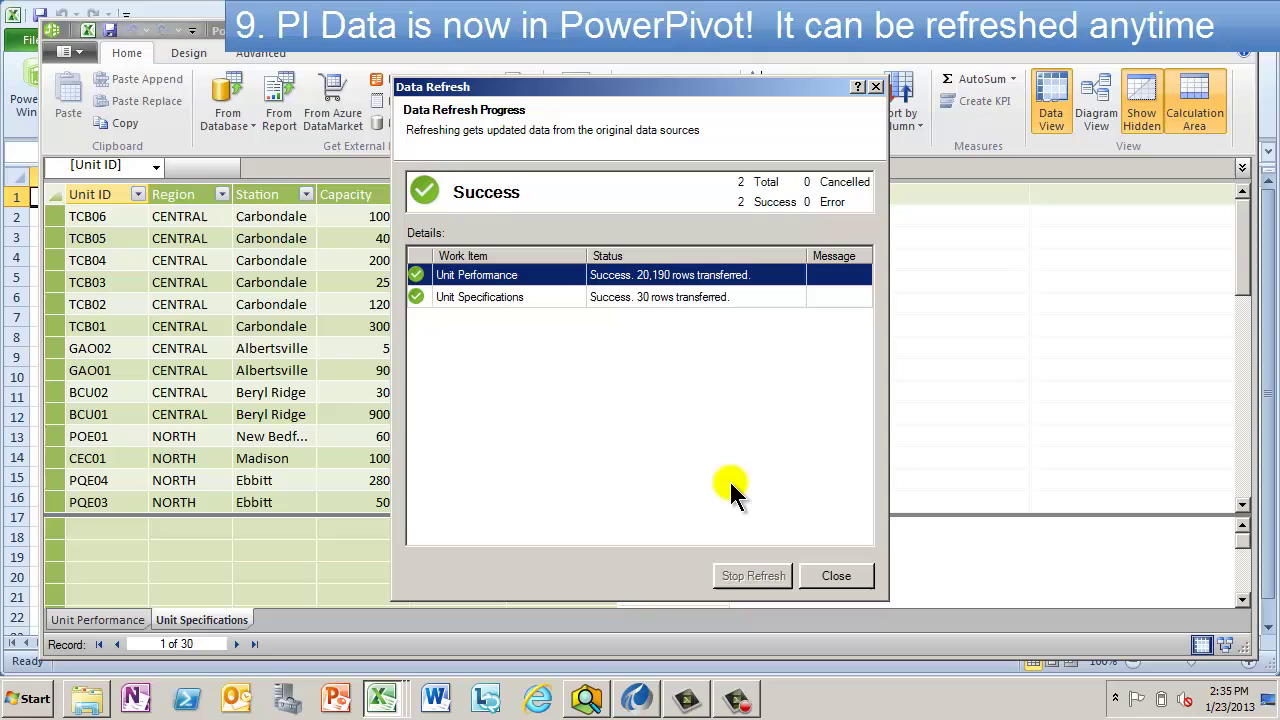
{"action": "left_click", "coordinate": [840, 576]}
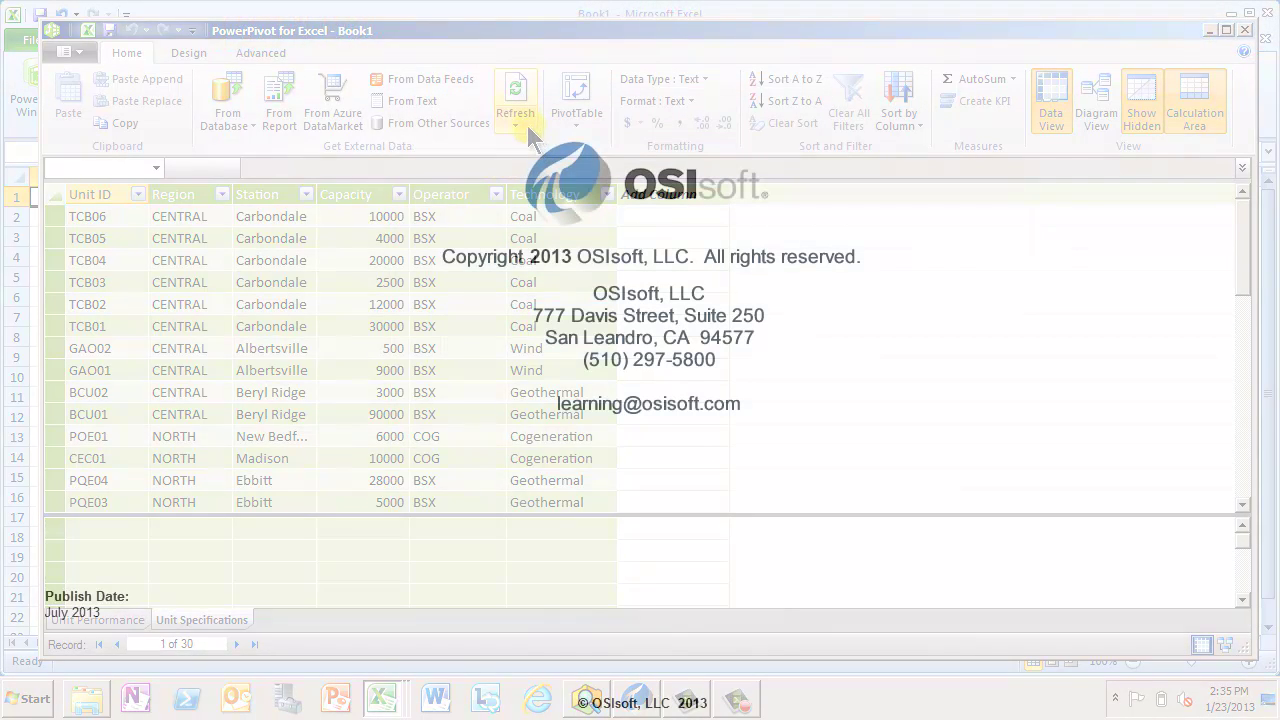